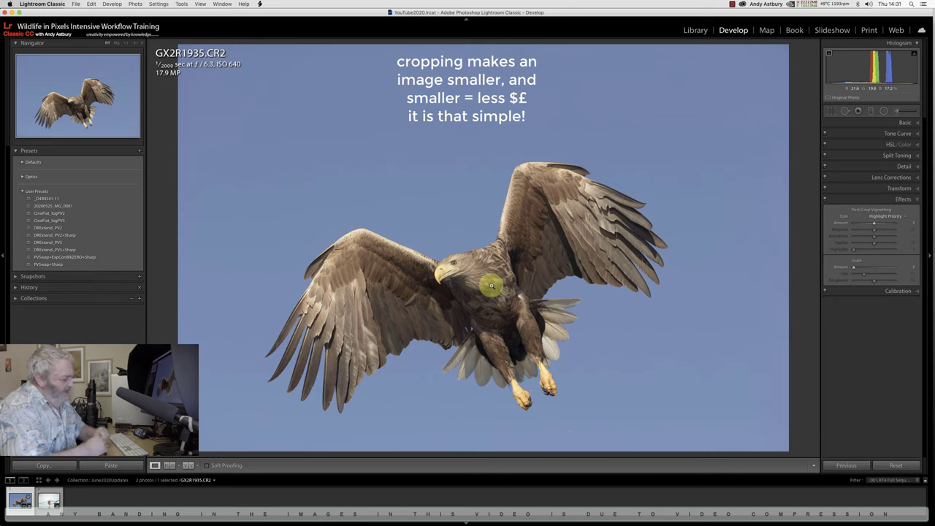
Advance from the eagle to the next filmstrip photo, the wine-glass splash _MGL9585.tif
key(Right)
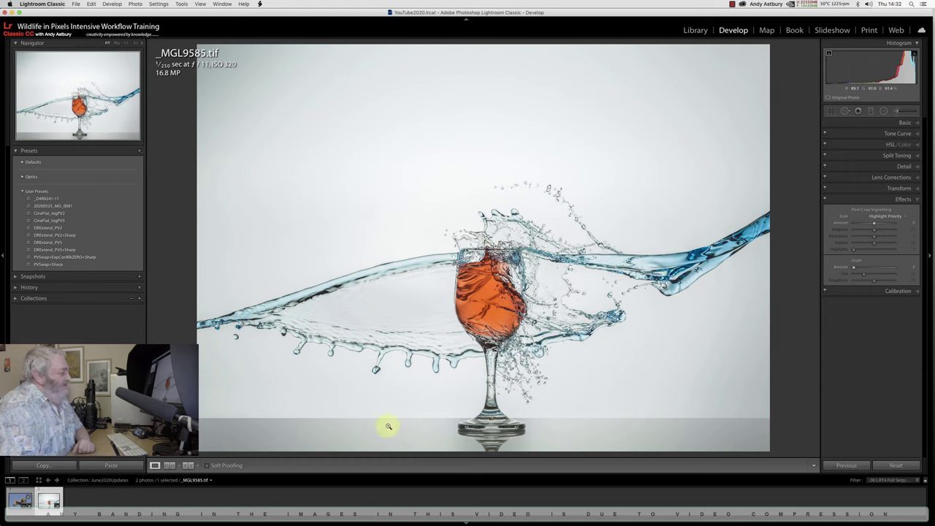
Bring Photoshop forward on the eagle photo GX2R1935.CR2 tab
mouse_move(358, 516)
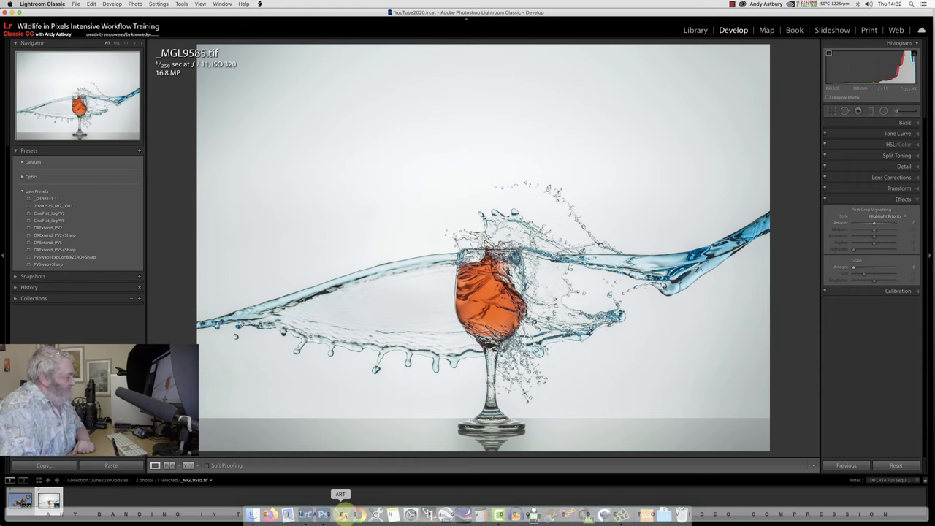
click(324, 514)
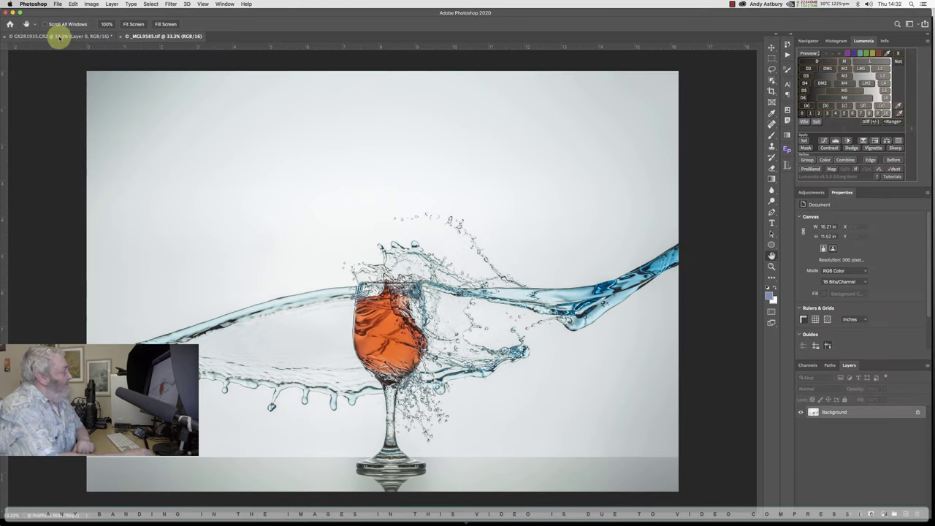
click(60, 37)
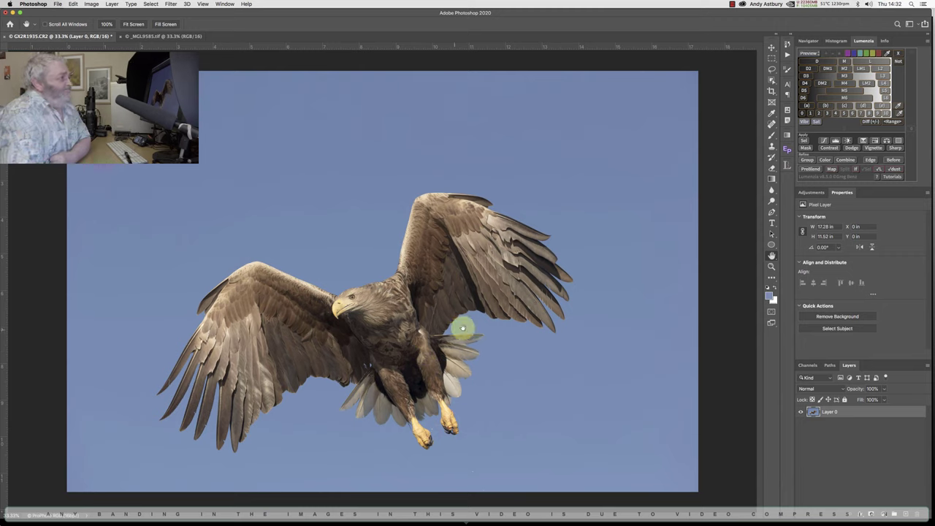
Auto-select the eagle using the Object Selection Tool's Select Subject
click(772, 81)
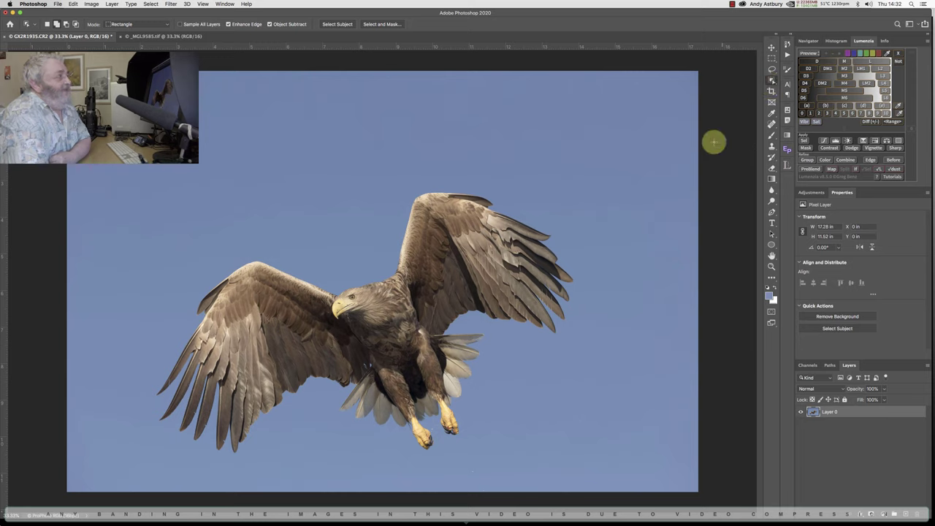
click(772, 82)
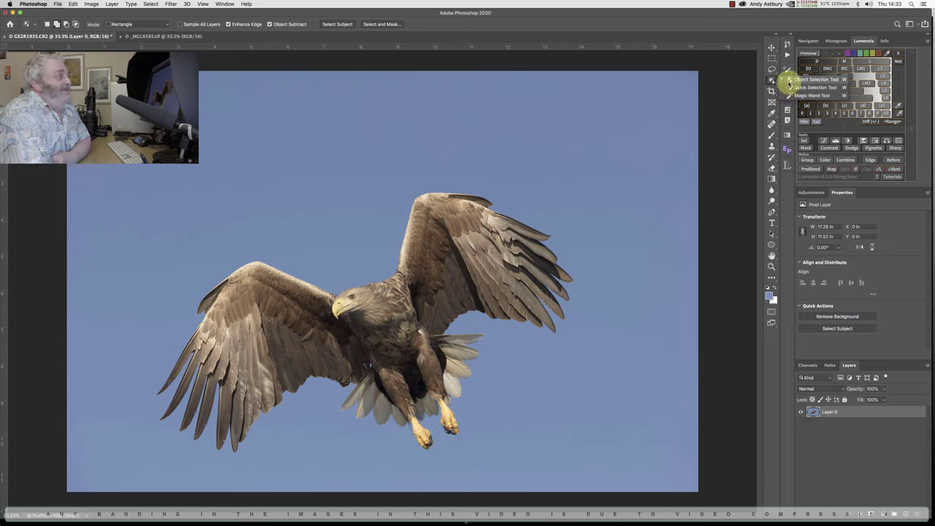
click(789, 80)
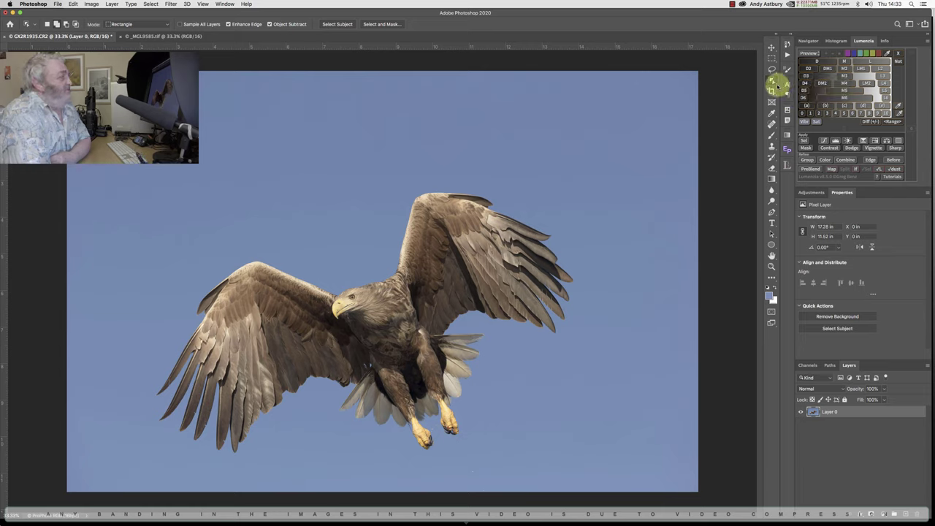
click(339, 24)
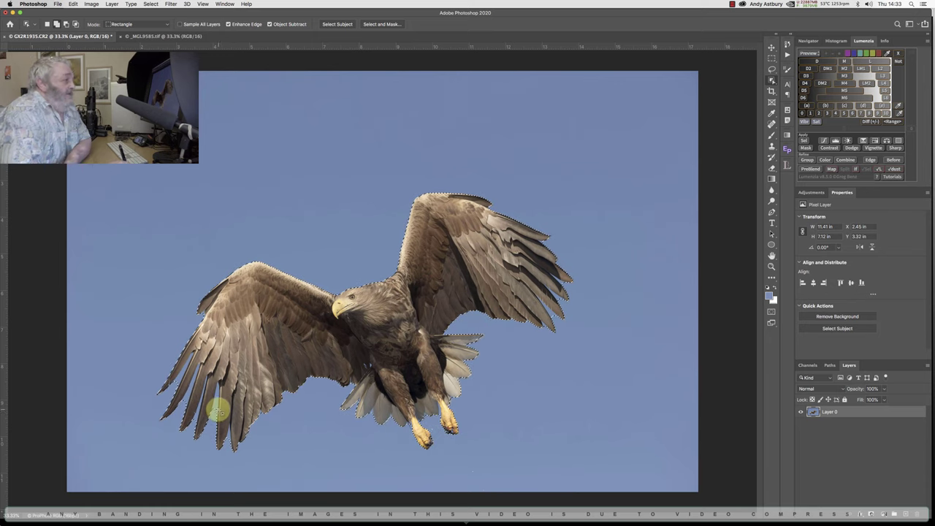
In Select and Mask, brush the eagle's wingtips with a size-100 Refine Edge Brush
click(382, 24)
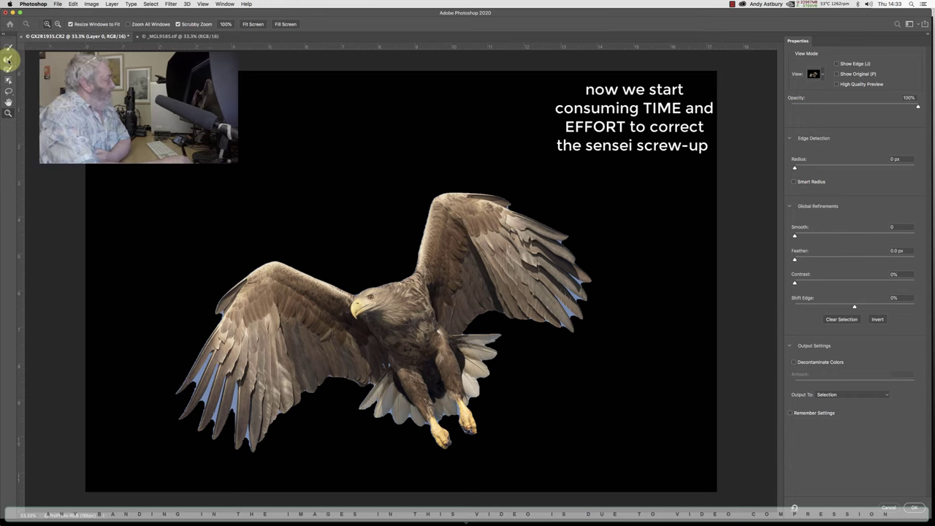
click(7, 62)
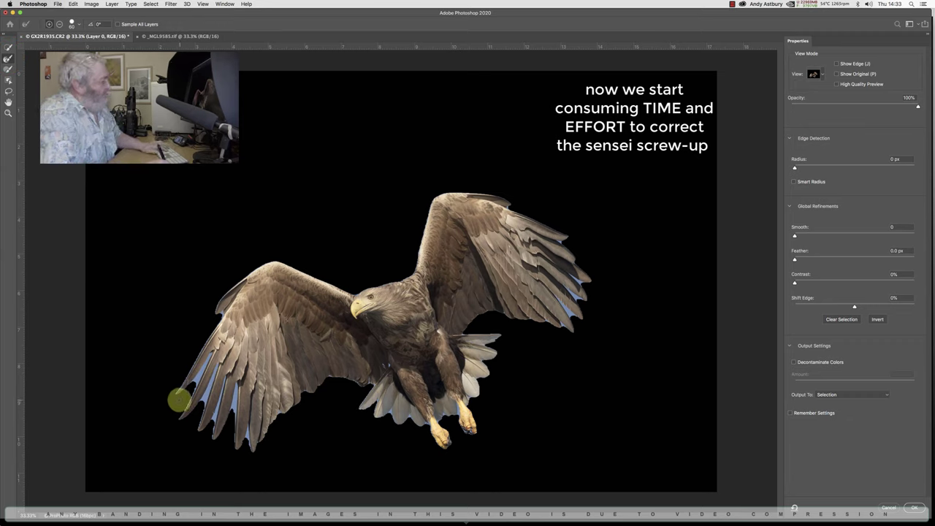
drag(185, 395, 200, 372)
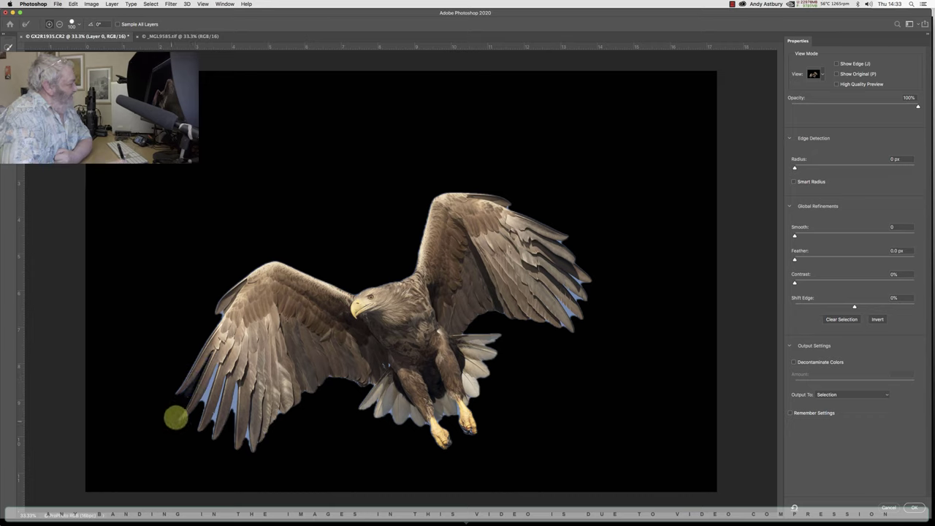
mouse_move(200, 402)
mouse_down()
mouse_move(216, 366)
mouse_move(205, 388)
mouse_up()
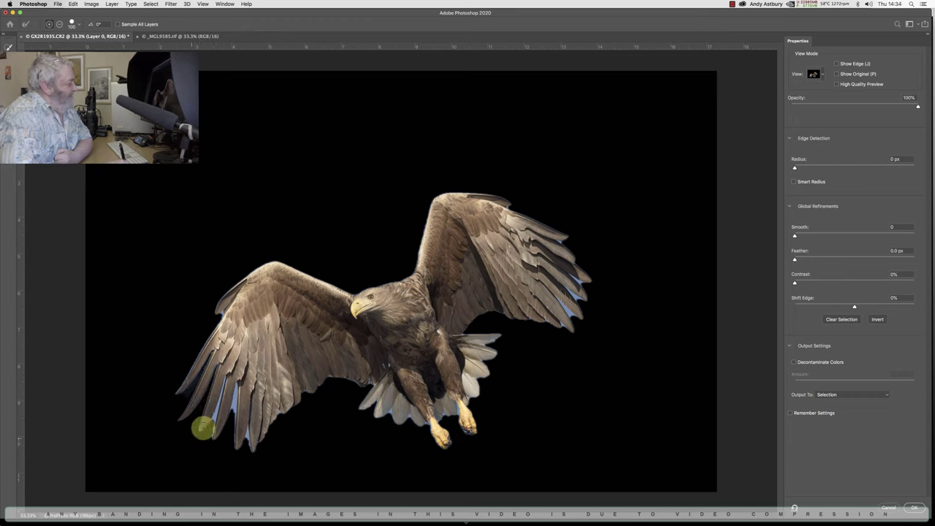
mouse_move(207, 432)
mouse_down()
mouse_move(225, 379)
mouse_move(206, 432)
mouse_up()
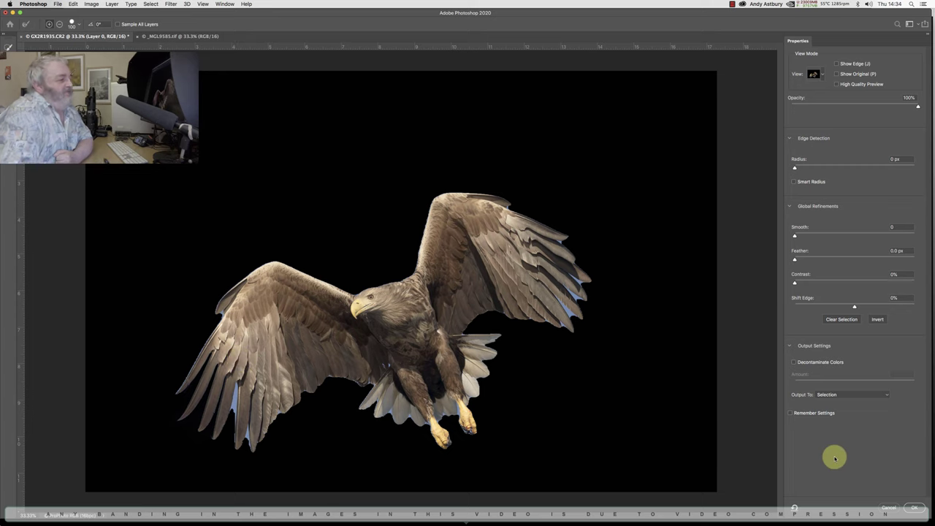
Apply the refined selection, then drop it with Cmd+D so nothing is selected
click(886, 507)
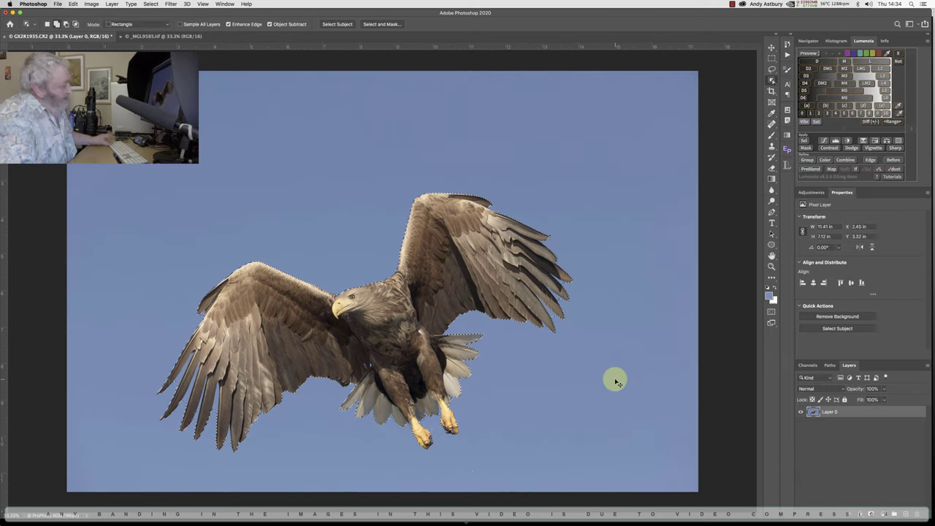
key(super+d)
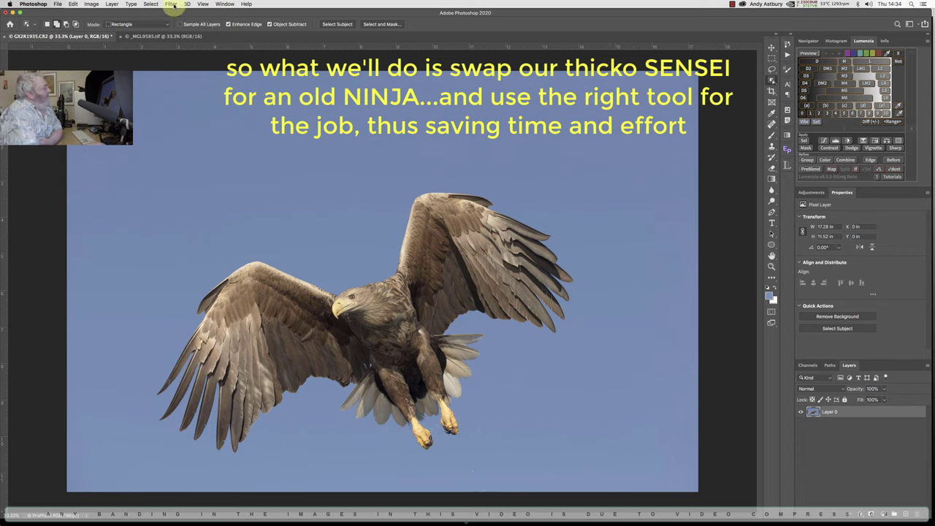
click(151, 5)
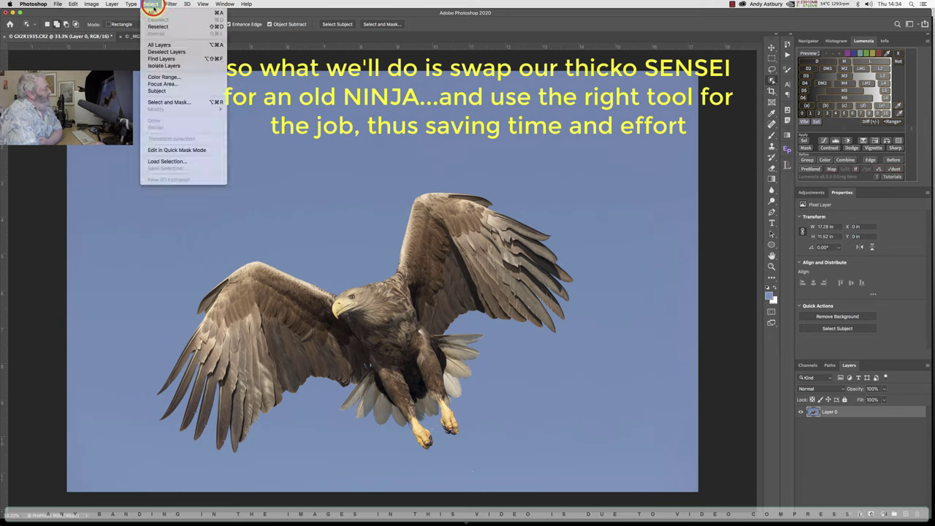
Select the blue sky via Color Range, sampling with the Add to Sample eyedropper
click(161, 77)
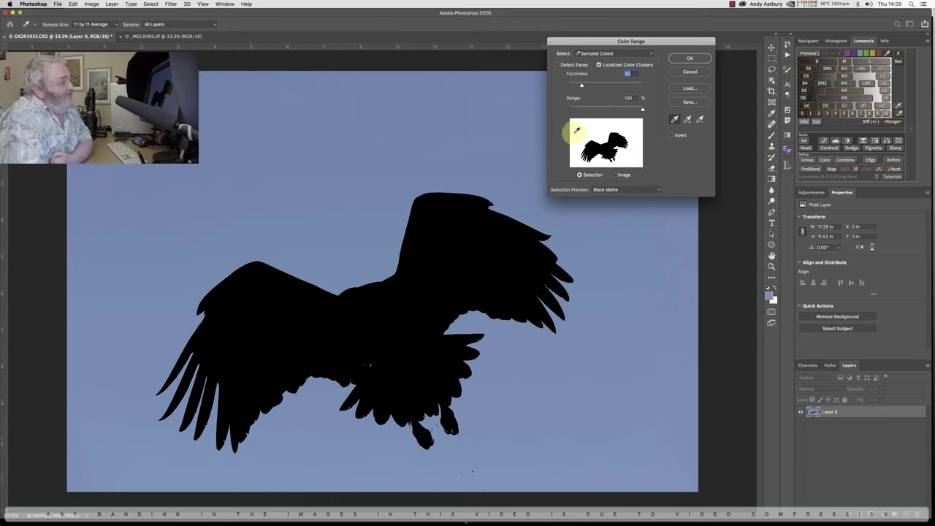
click(687, 119)
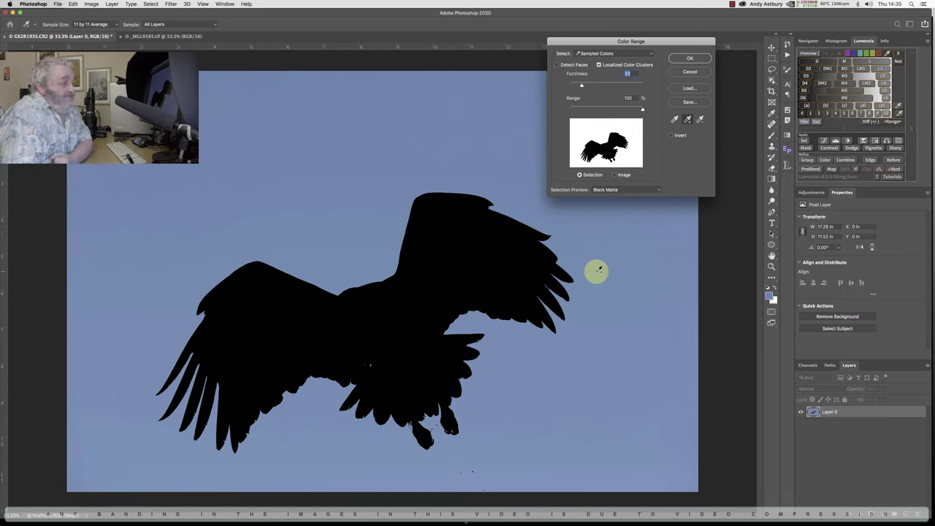
click(687, 58)
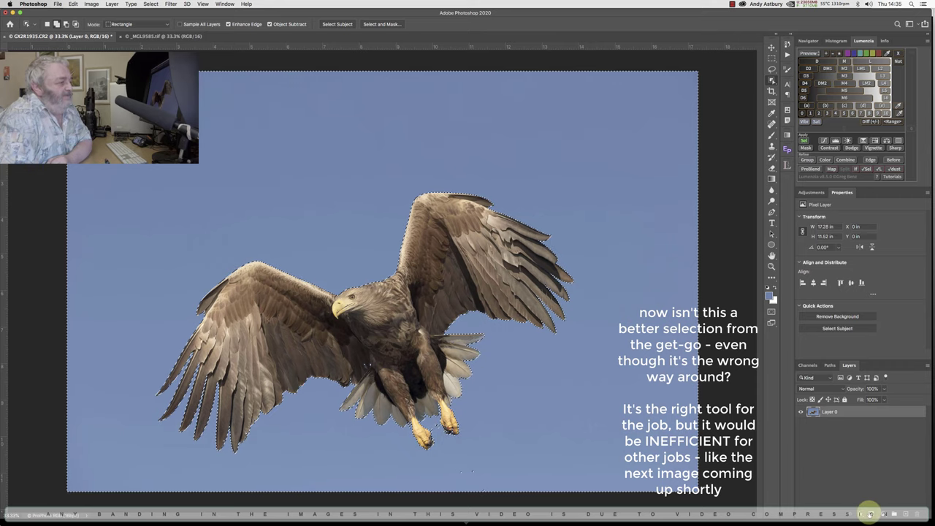
Mask Layer 0 from the sky selection, invert it to show the eagle, and duplicate the layer
click(871, 513)
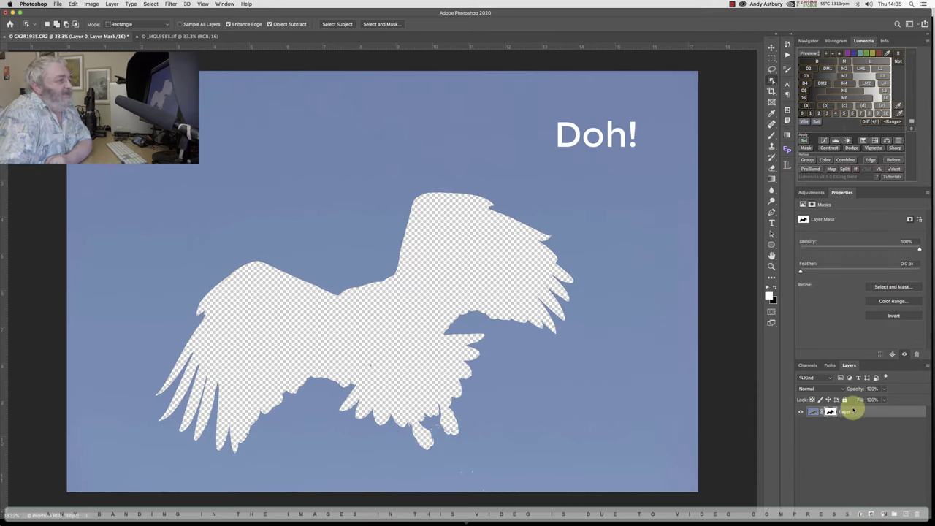
click(882, 317)
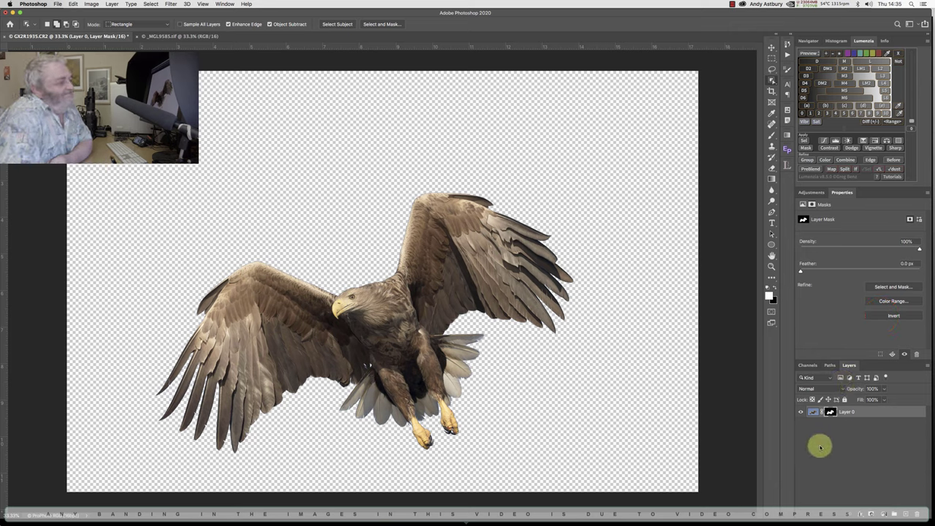
drag(810, 414, 905, 513)
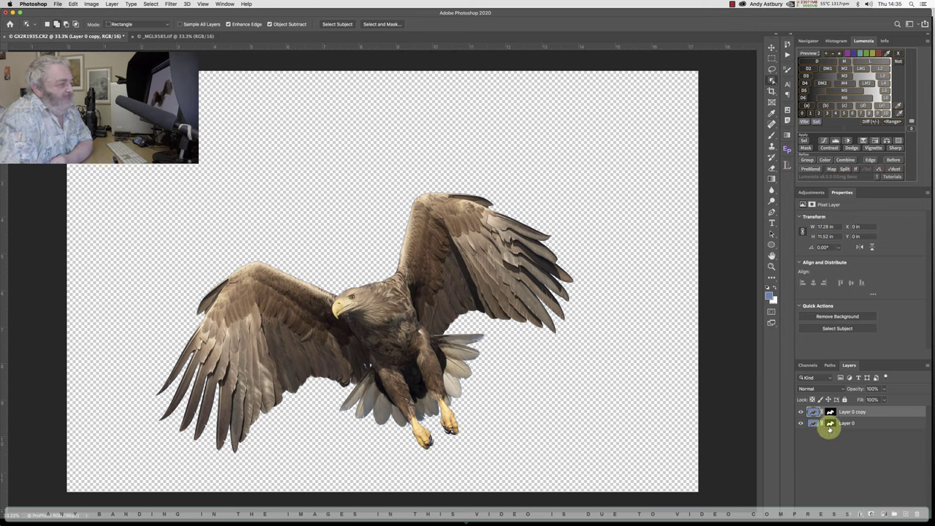
Delete the original Layer 0's mask without applying it, restoring its sky
click(831, 424)
drag(831, 423, 915, 511)
click(442, 168)
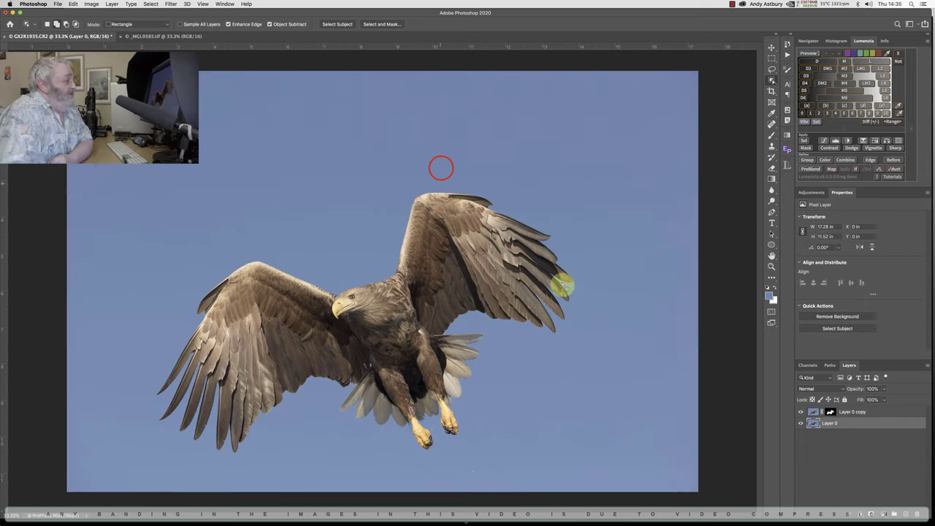
Hide Layer 0 copy and lasso a loose selection around the eagle and water drops
click(801, 411)
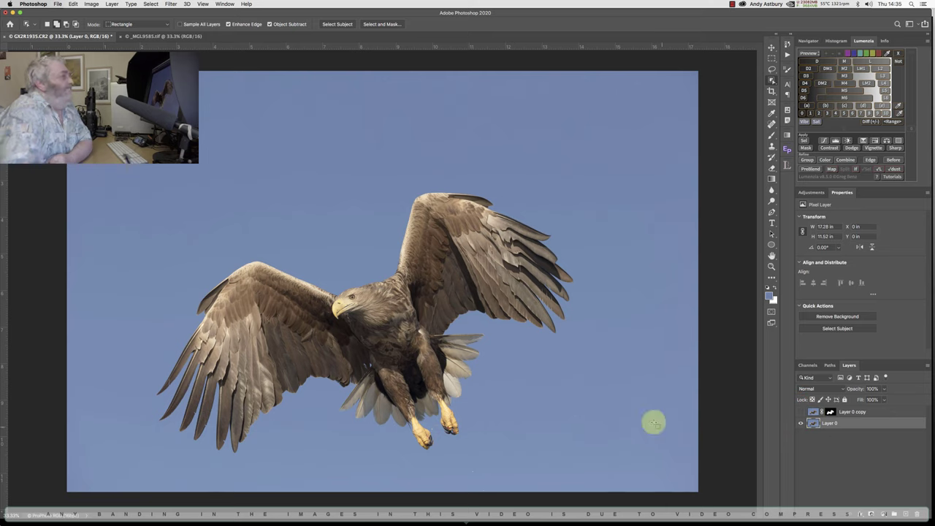
click(771, 71)
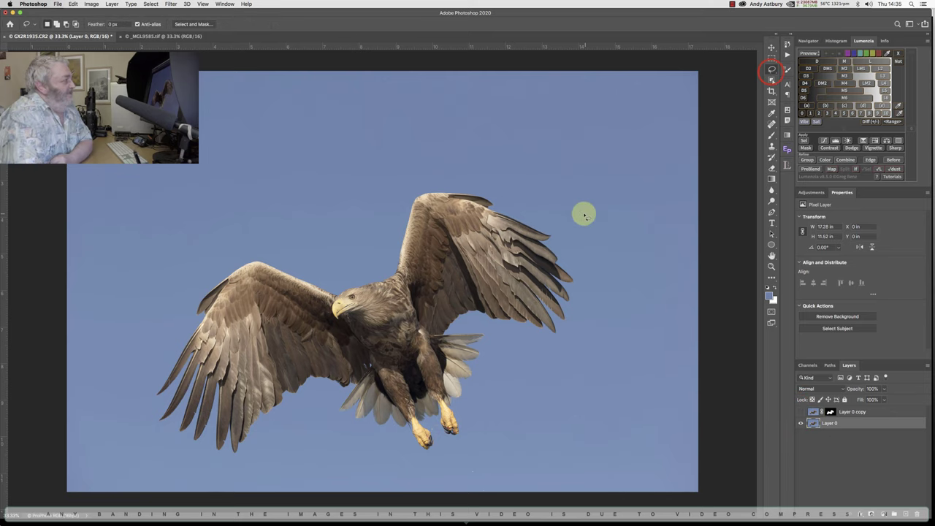
mouse_move(532, 207)
mouse_down()
mouse_move(403, 174)
mouse_move(368, 229)
mouse_move(234, 237)
mouse_move(141, 349)
mouse_move(132, 391)
mouse_move(143, 435)
mouse_move(169, 459)
mouse_move(219, 470)
mouse_move(298, 443)
mouse_move(466, 502)
mouse_move(530, 500)
mouse_move(534, 470)
mouse_move(508, 380)
mouse_move(521, 361)
mouse_move(537, 366)
mouse_move(594, 336)
mouse_move(609, 272)
mouse_move(581, 227)
mouse_move(520, 205)
mouse_up()
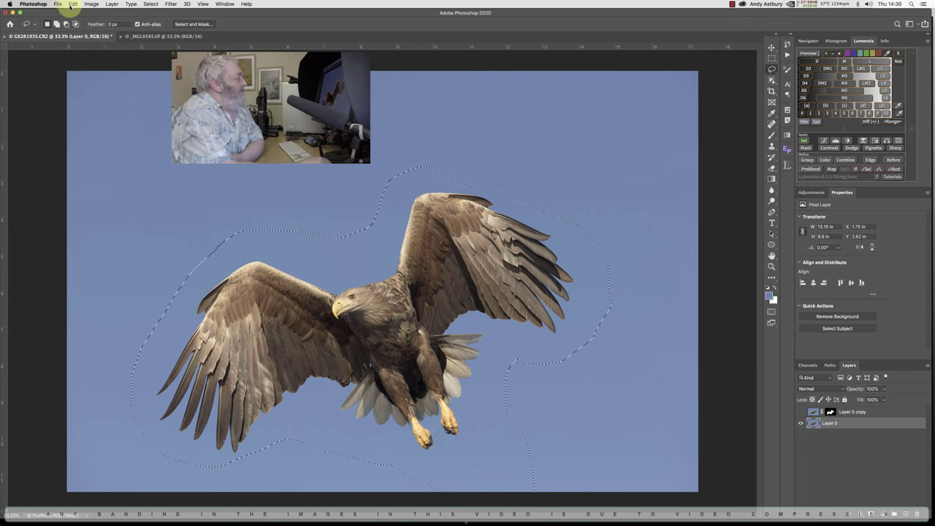
Content-Aware Fill the lassoed eagle area with sky, output to a duplicate layer
click(73, 5)
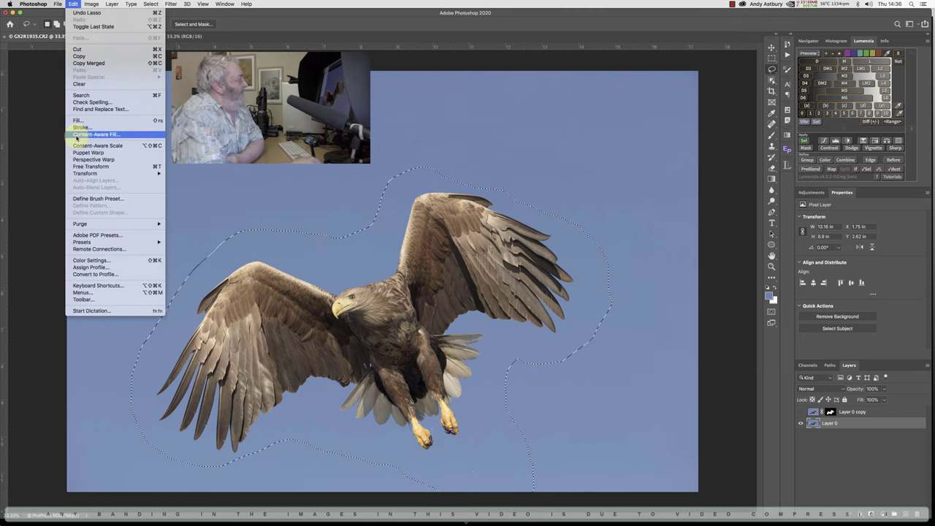
click(75, 134)
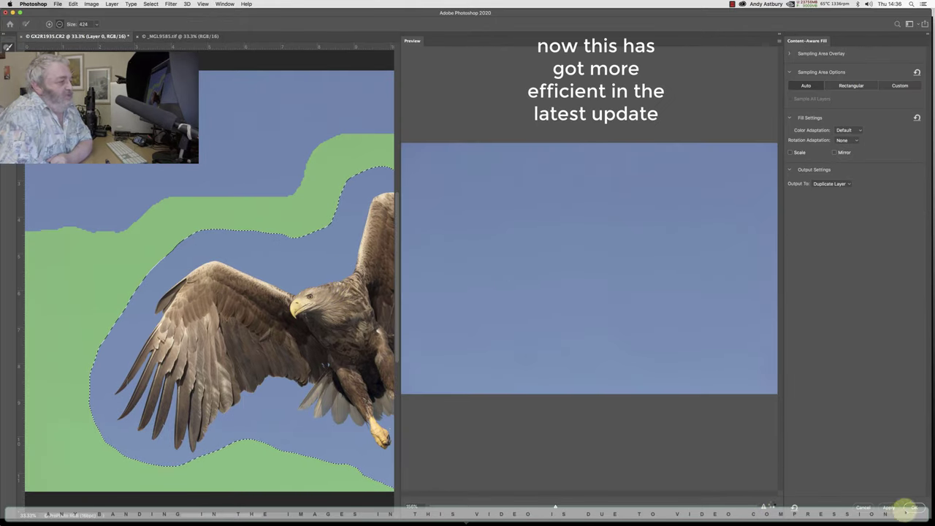
click(913, 507)
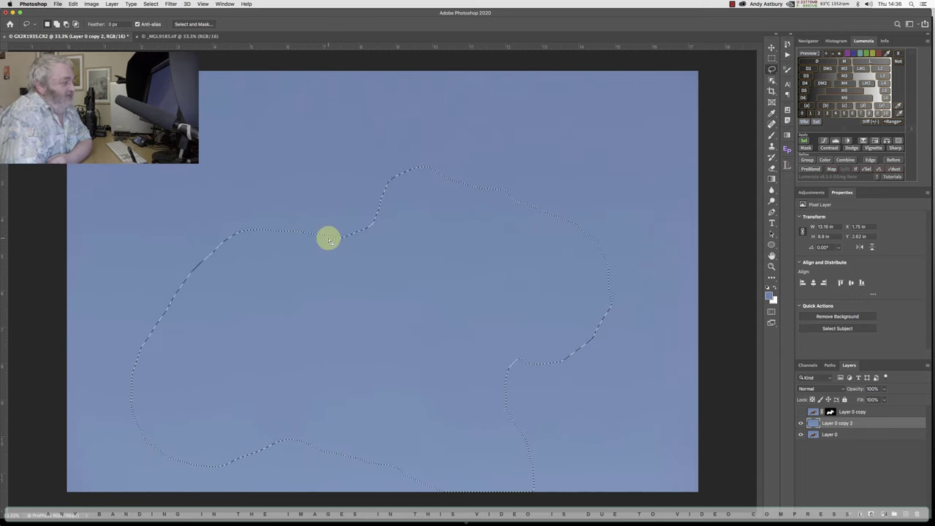
Clear the marching ants around the filled area with Select > Deselect
click(149, 4)
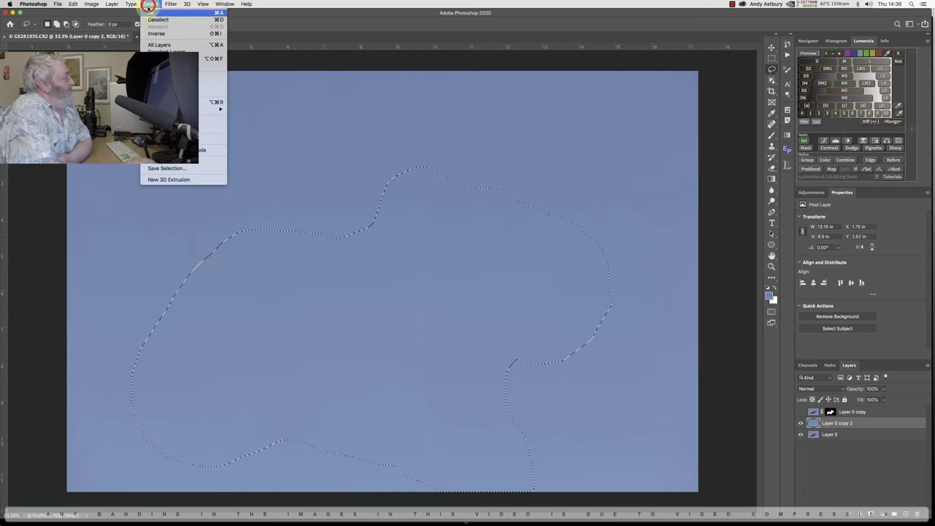
click(158, 20)
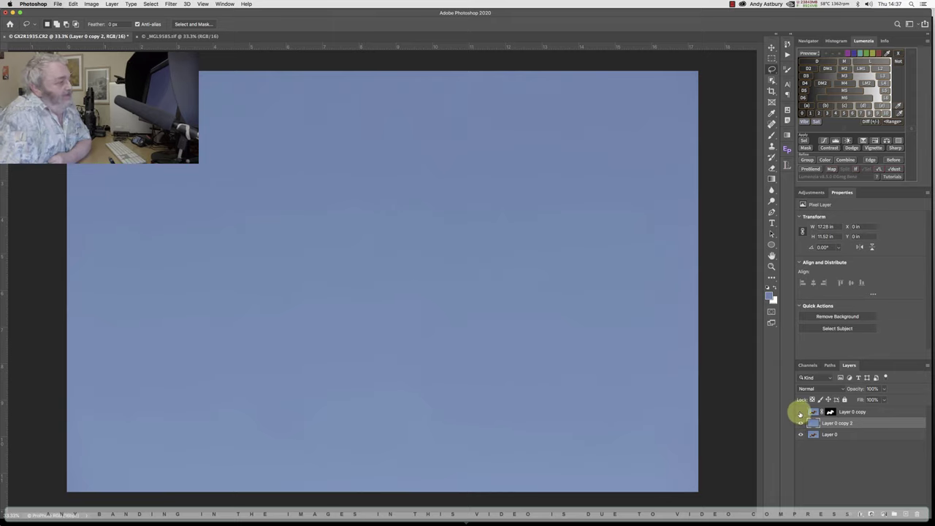
Show Layer 0 copy again and move the eagle up and to the right
click(800, 412)
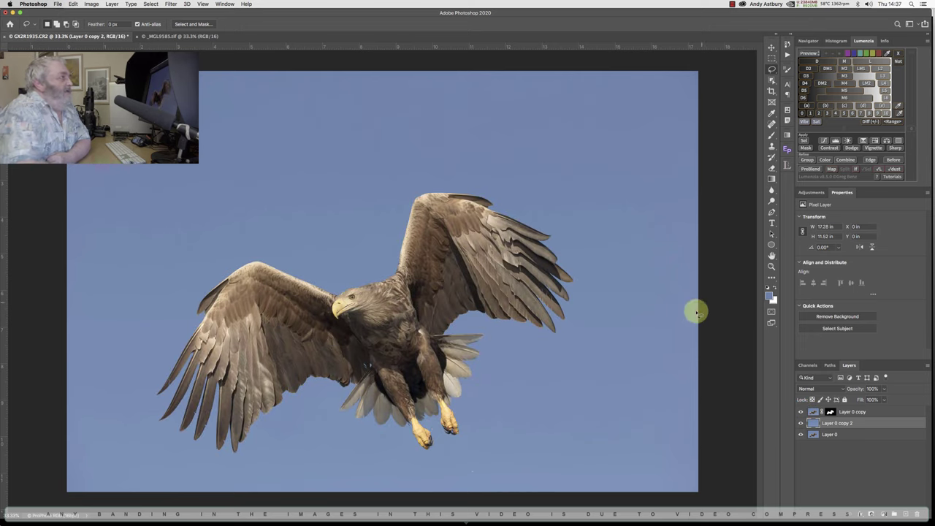
click(771, 47)
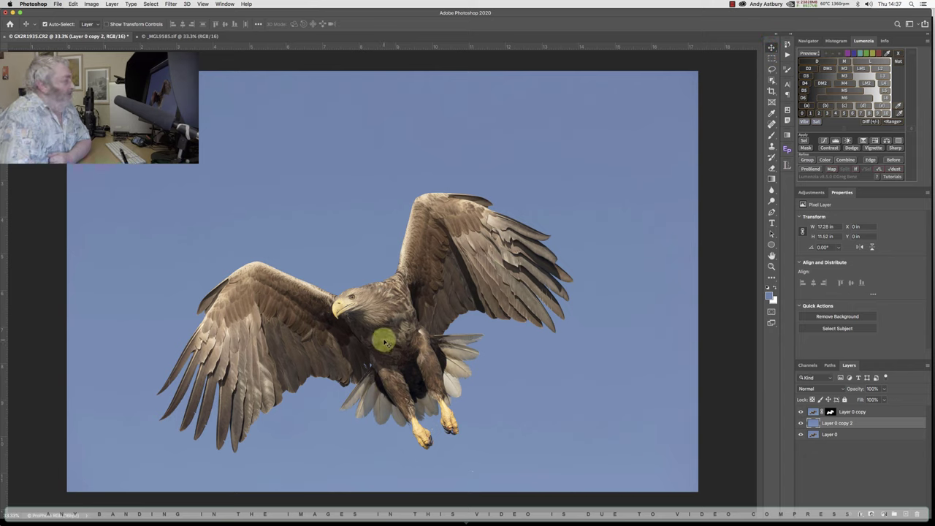
drag(378, 344, 426, 300)
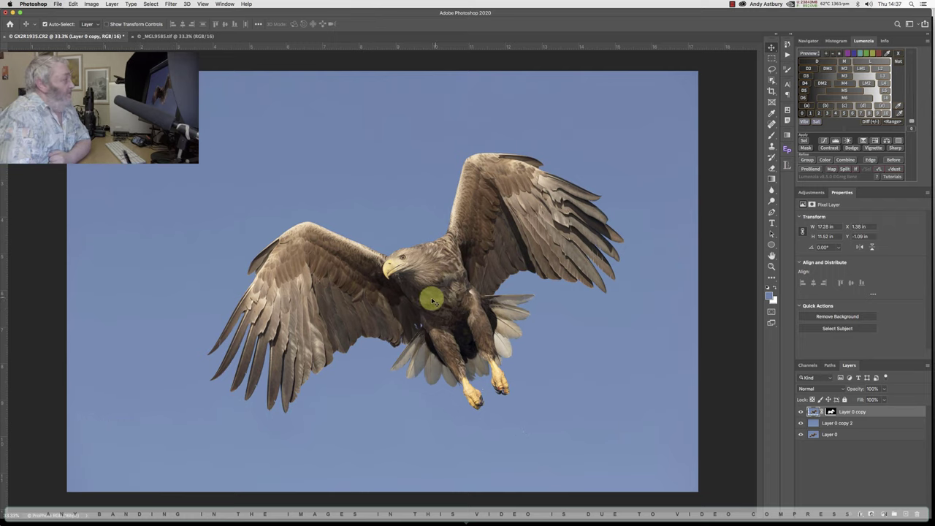
drag(432, 295, 474, 251)
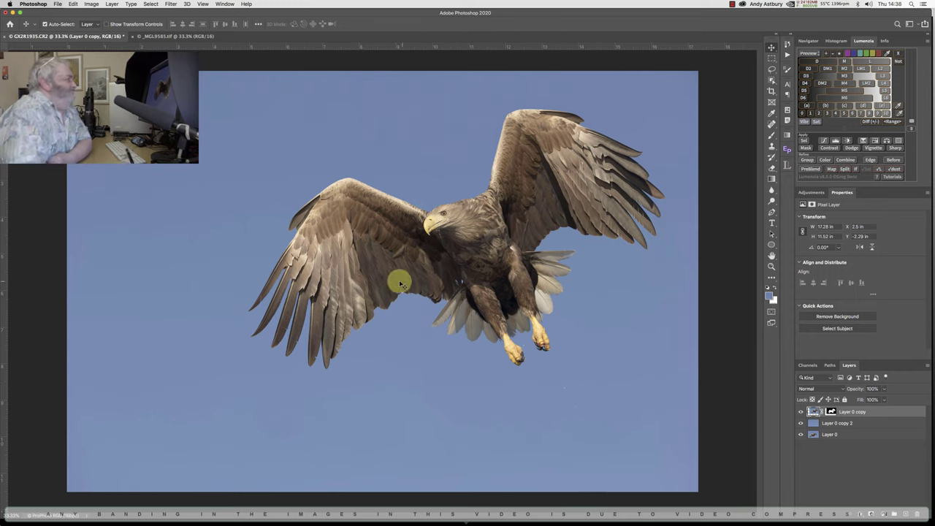
Switch from the eagle to the _MGL9585.tif wine-glass splash document
click(151, 36)
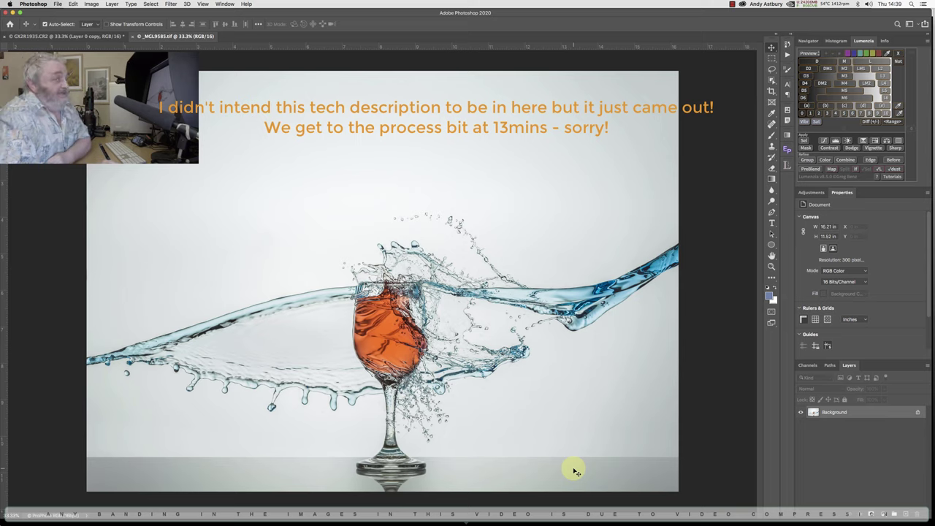
mouse_move(358, 515)
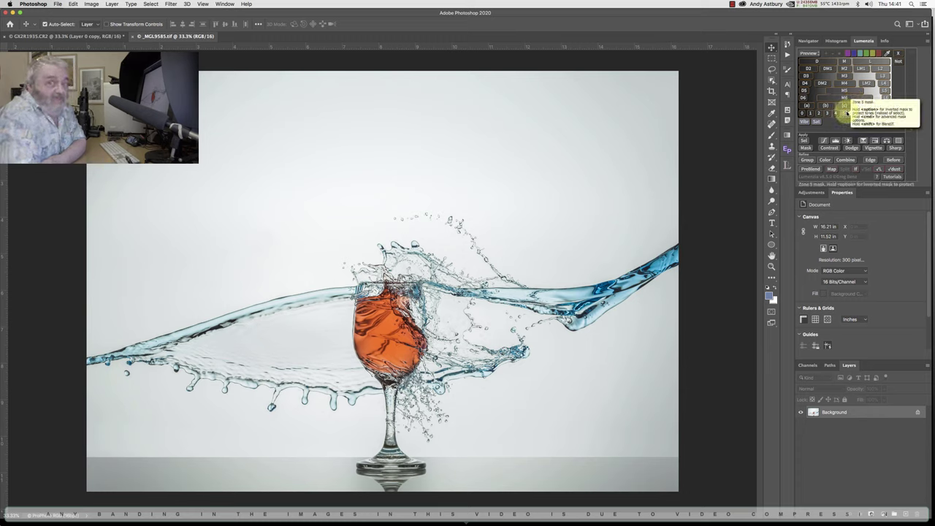
Pick Lumenzia's zone 5 luminosity mask for the wine-glass image
click(846, 114)
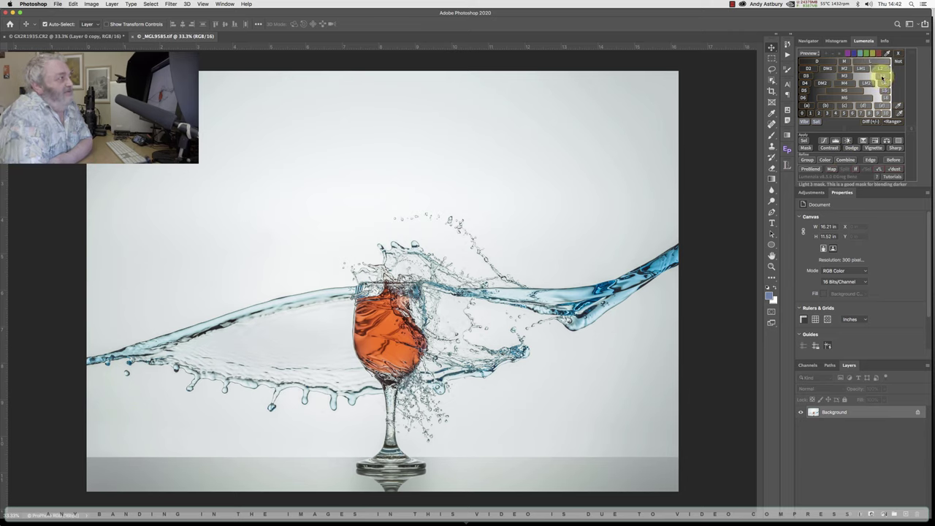
click(884, 77)
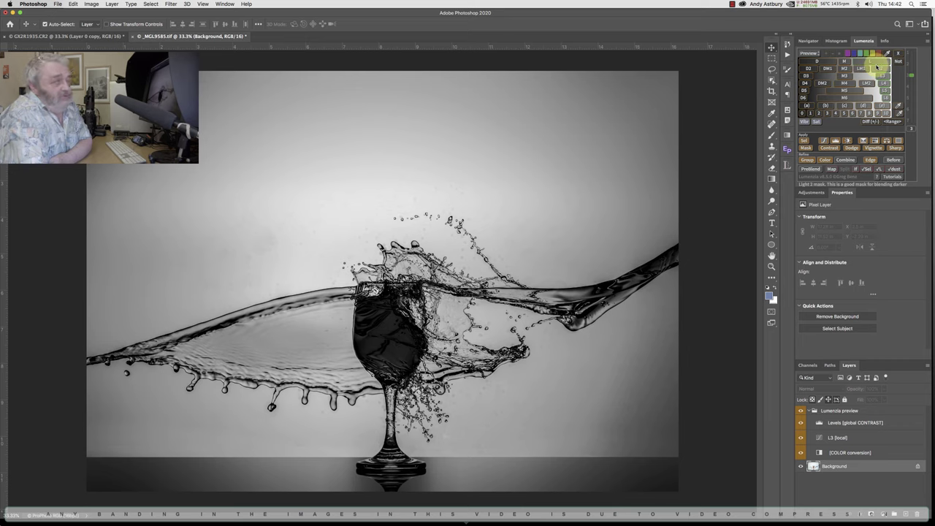
click(899, 54)
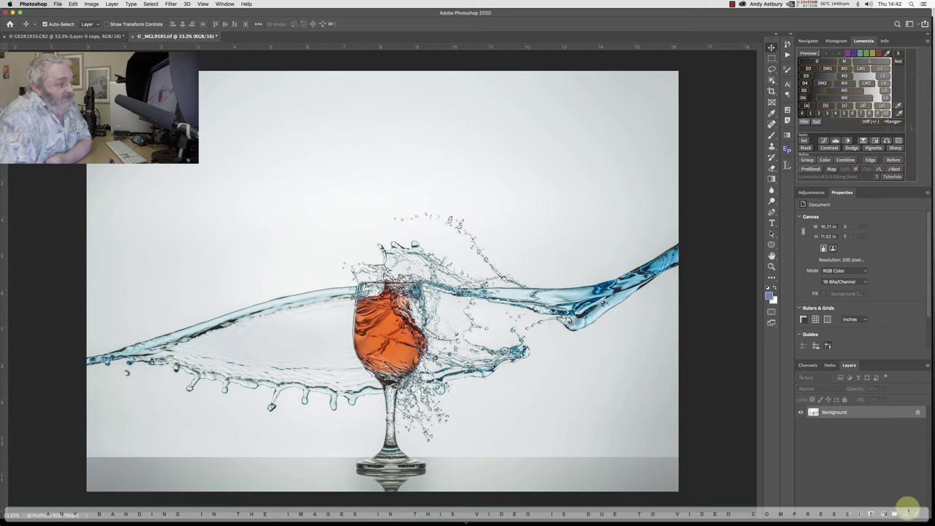
Add empty Layer 1, unlock Background into Layer 0, and move Layer 1 beneath it
click(906, 514)
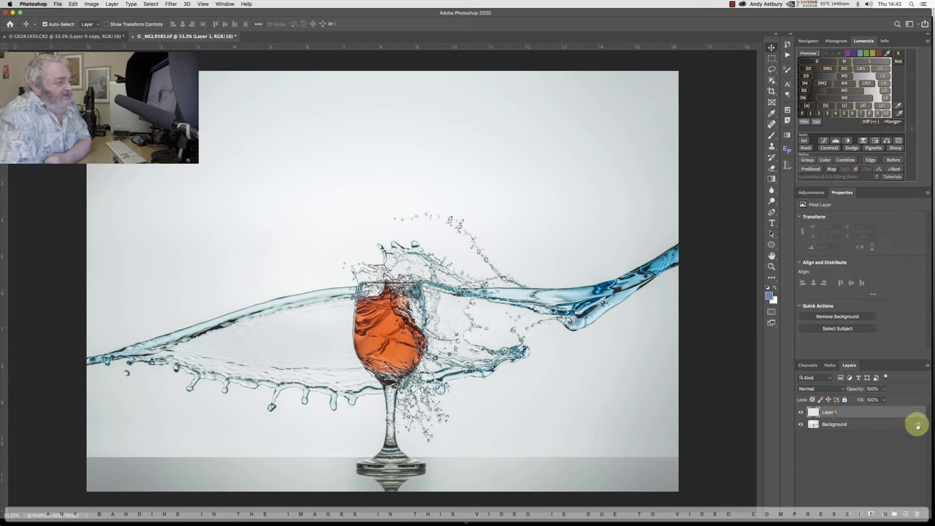
click(915, 426)
drag(827, 412, 819, 443)
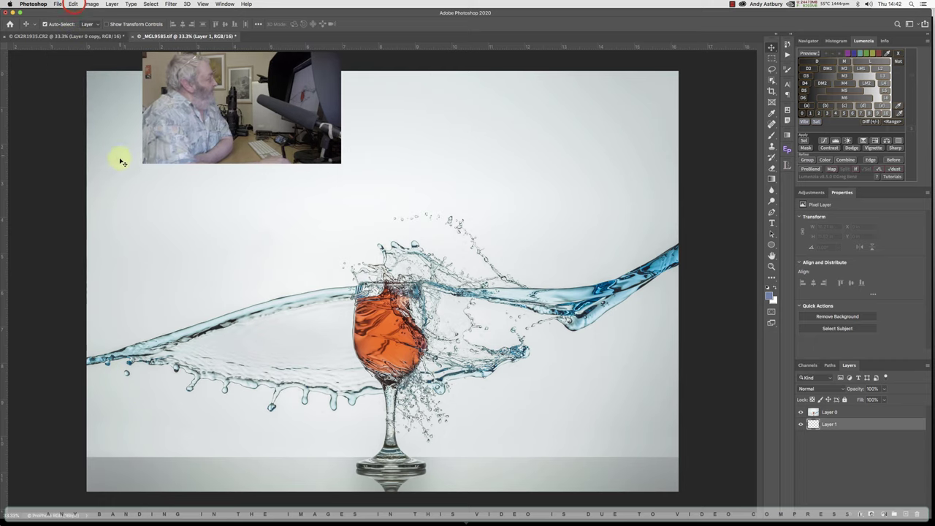
Fill Layer 1 with a slightly lightened pale grey sampled from the photo's backdrop
click(73, 4)
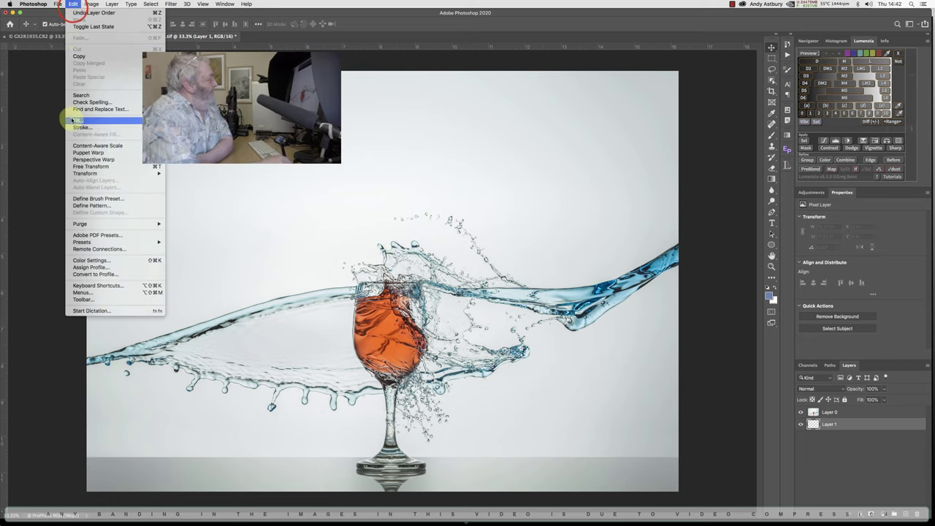
click(69, 121)
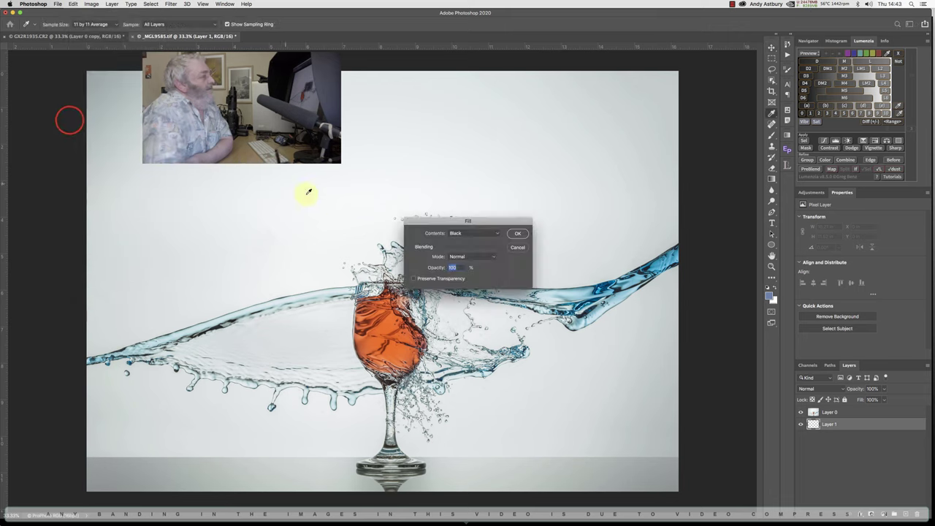
click(478, 233)
click(460, 200)
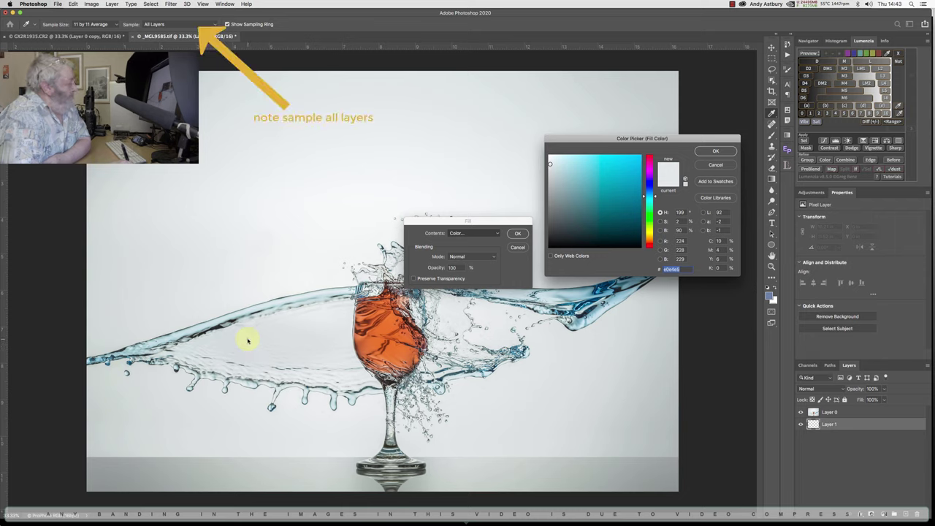
click(249, 337)
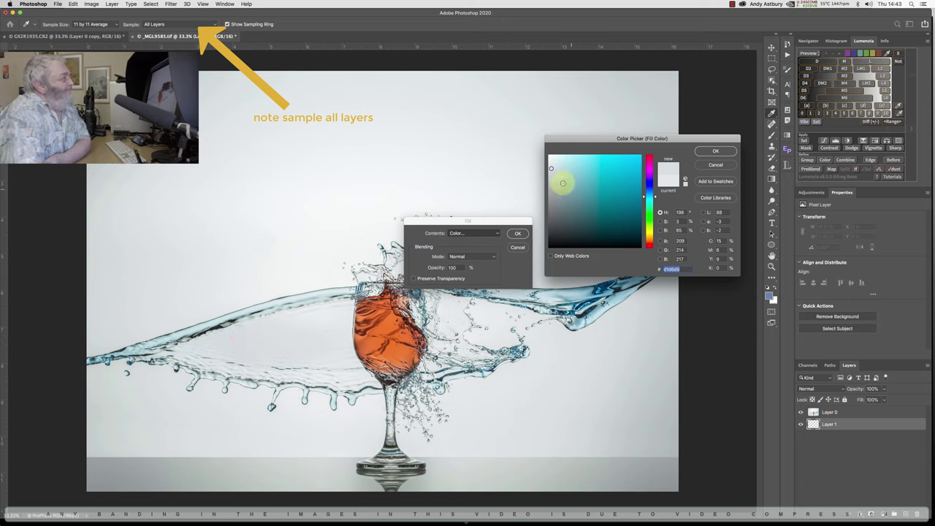
click(551, 169)
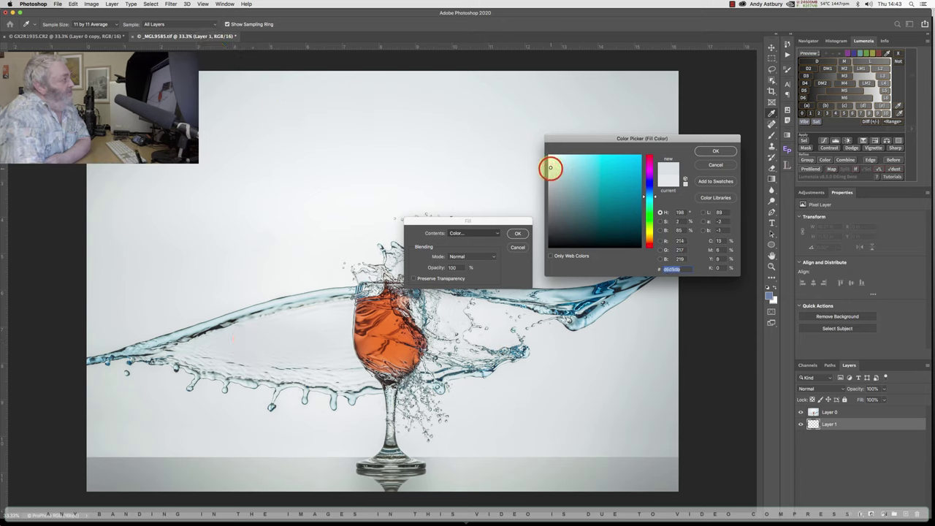
drag(551, 167, 551, 162)
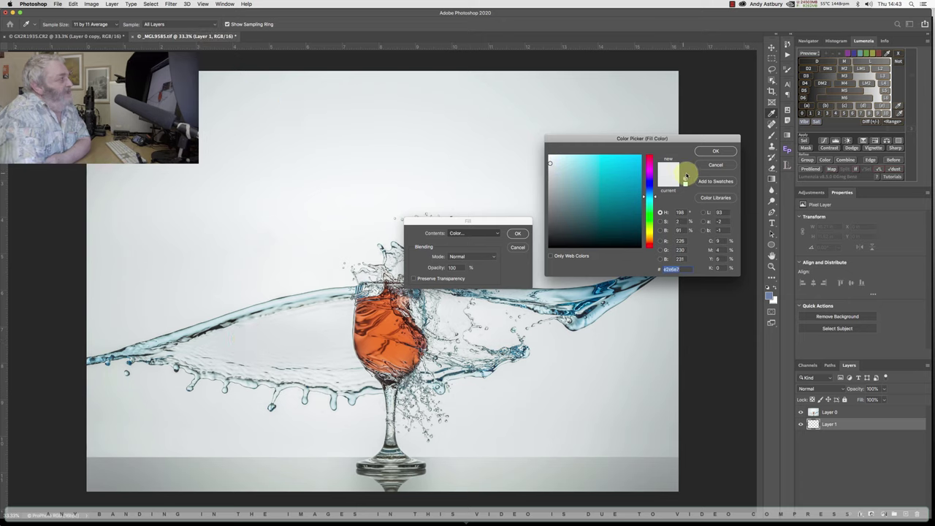
click(704, 152)
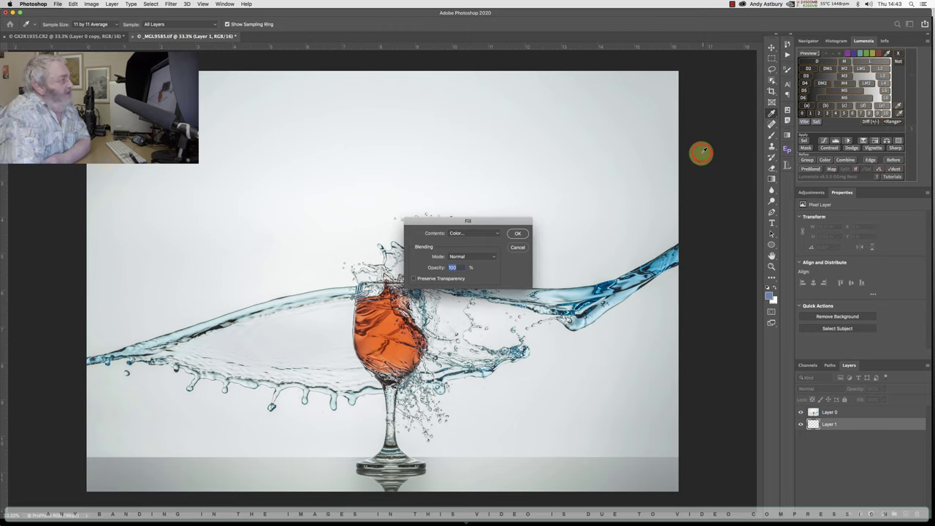
click(517, 233)
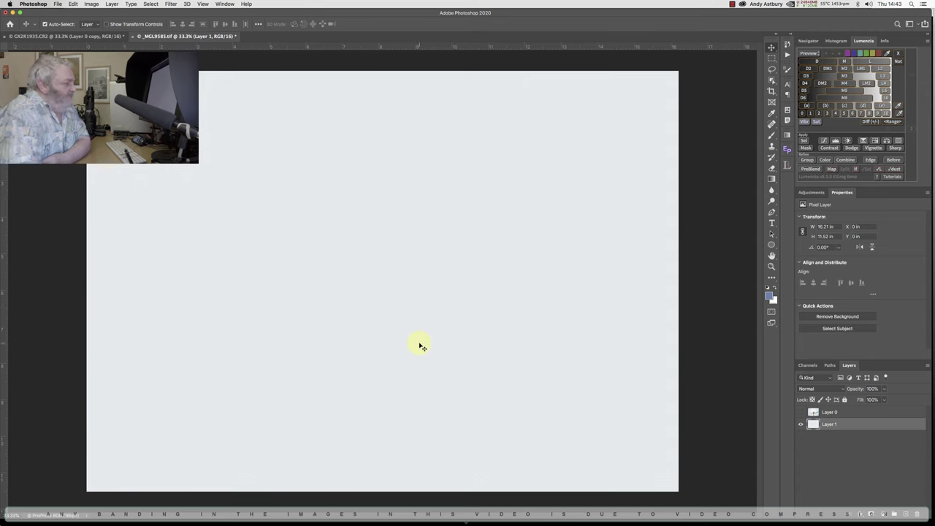
Show and select Layer 0, then apply the Remove Background quick action to mask it
click(800, 412)
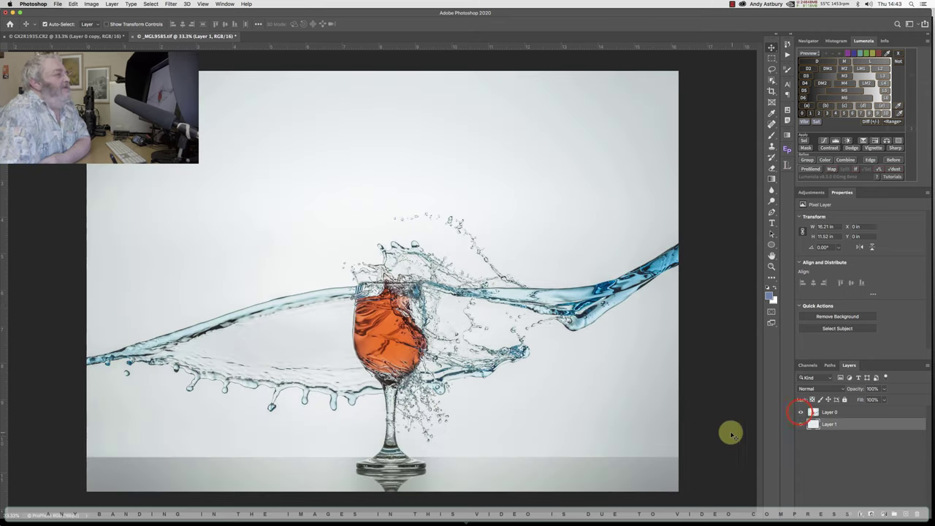
click(828, 413)
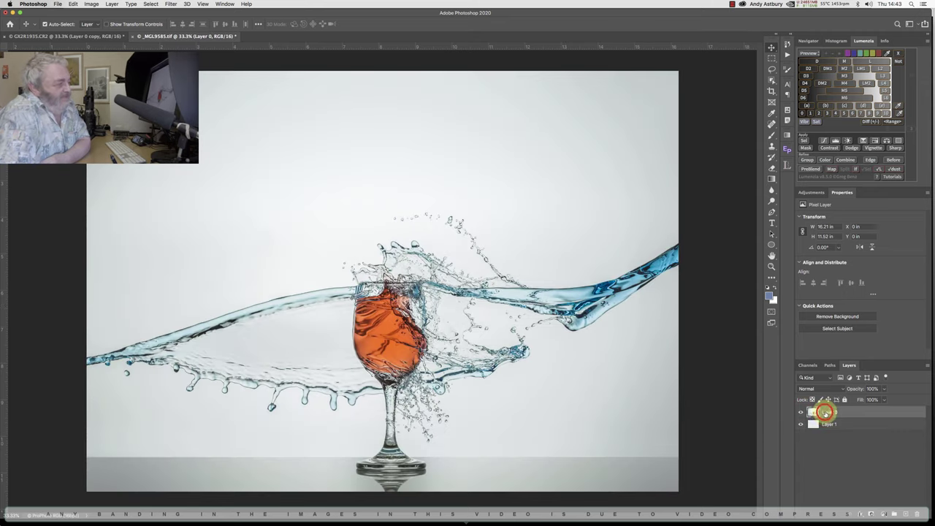
click(833, 316)
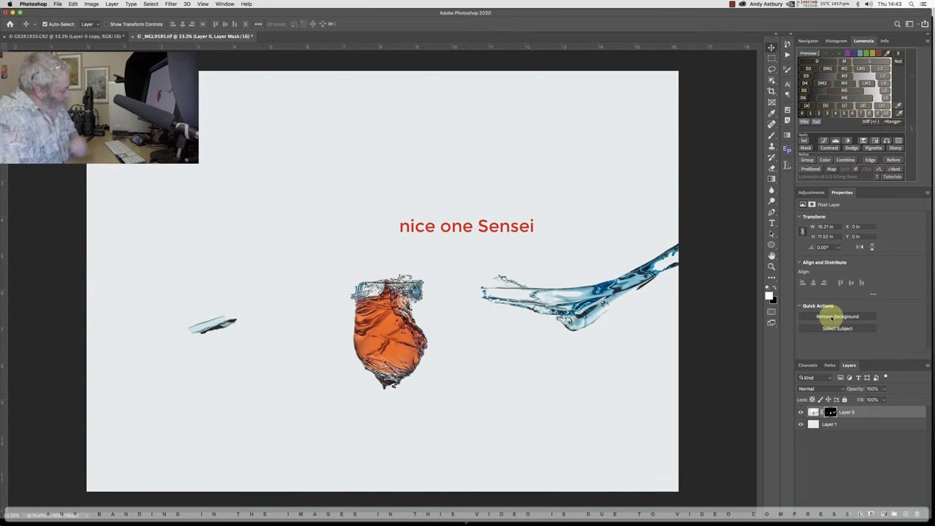
key(super+z)
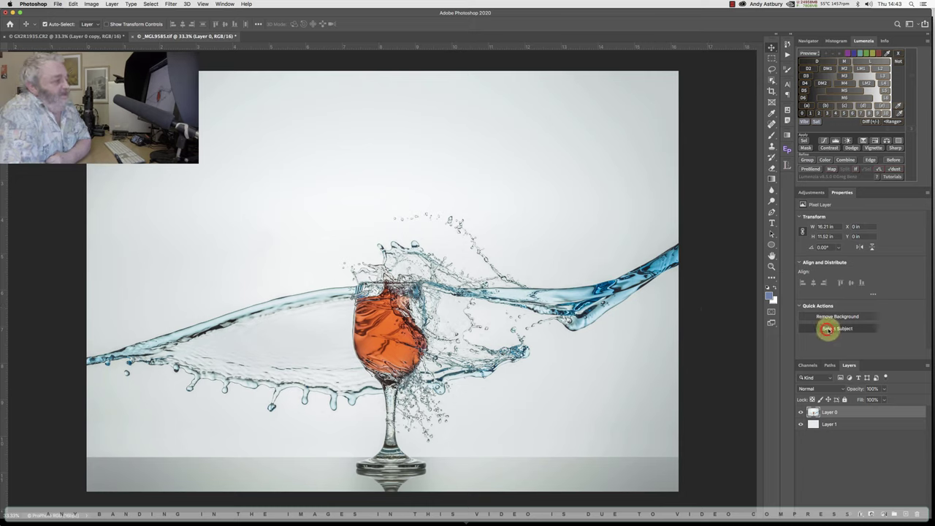
click(815, 330)
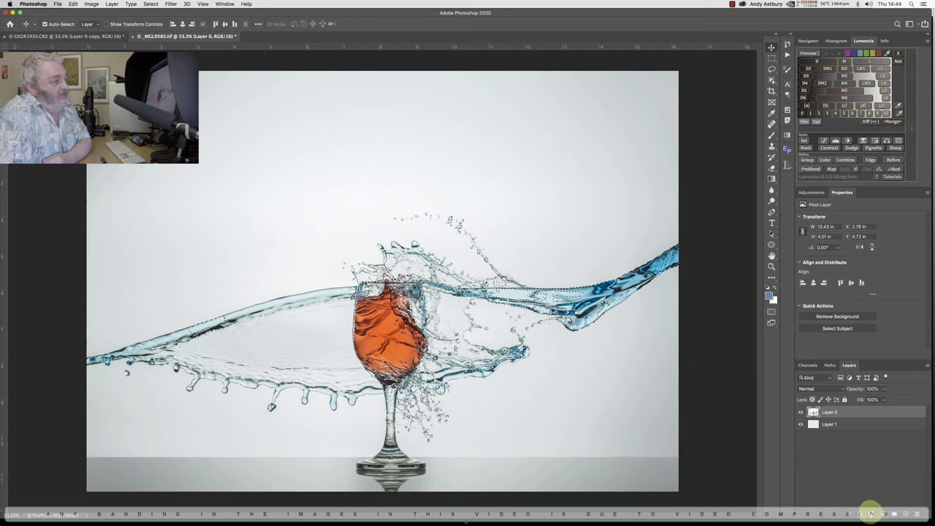
click(871, 513)
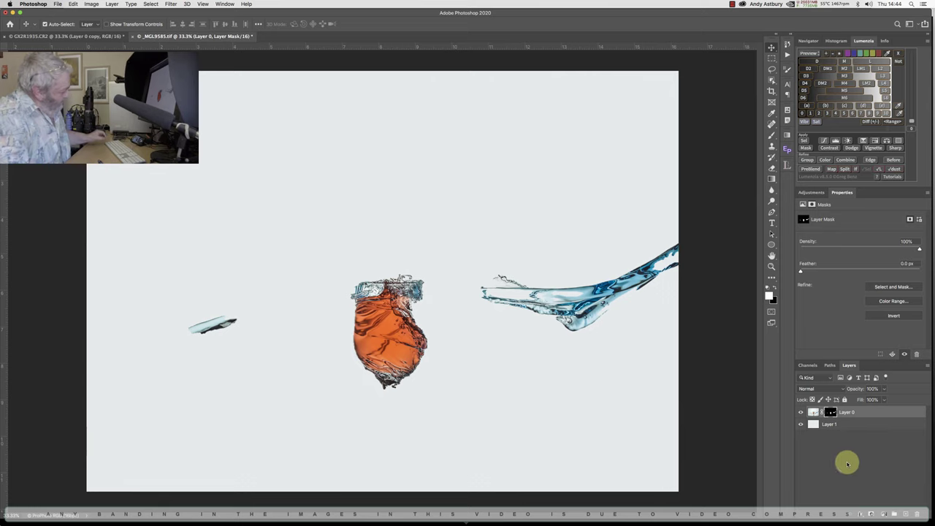
key(super+z)
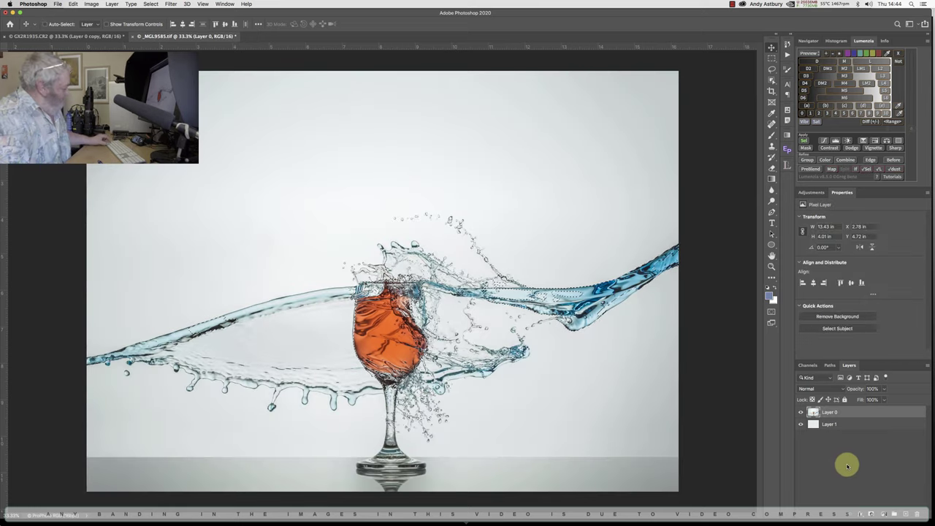
key(super+z)
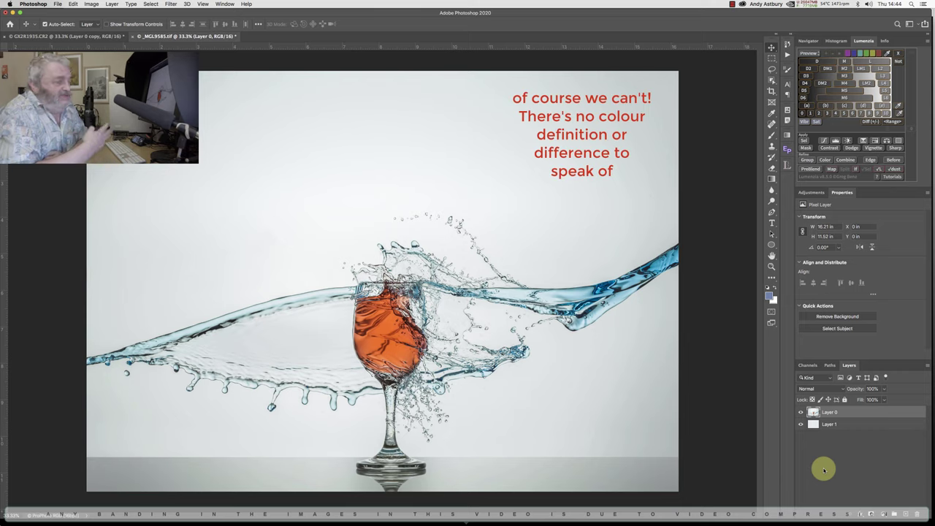
click(801, 413)
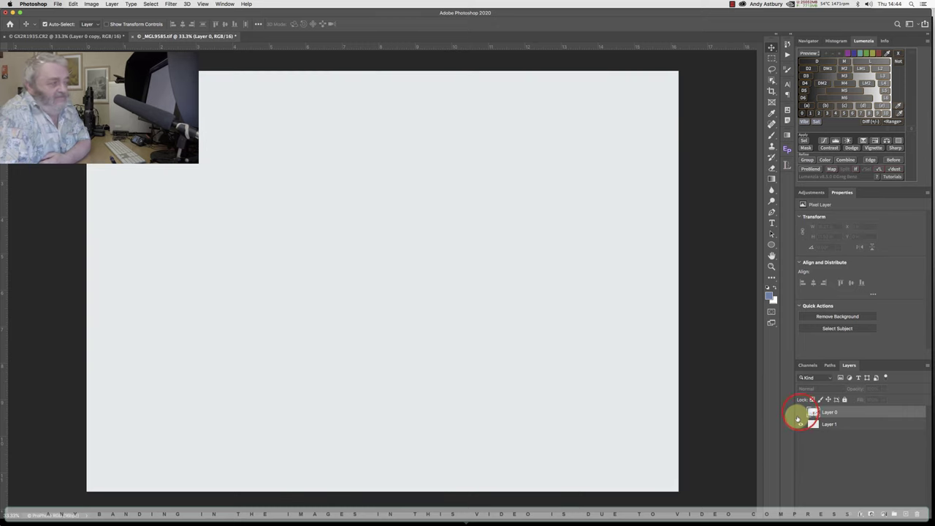
click(800, 412)
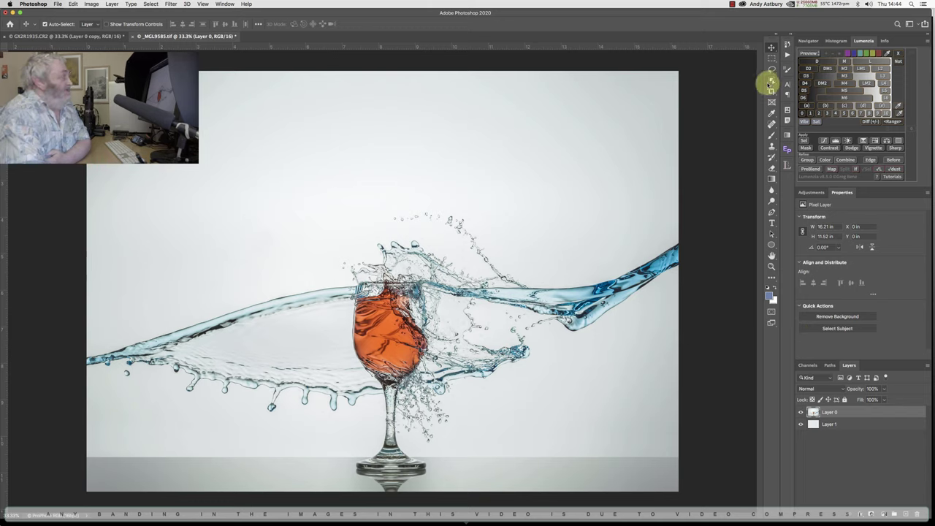
click(771, 81)
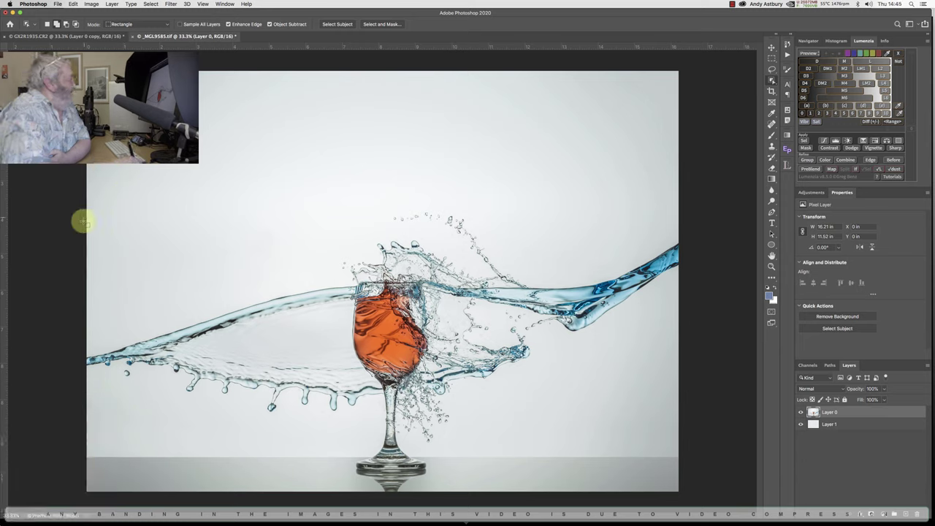
drag(108, 193, 457, 449)
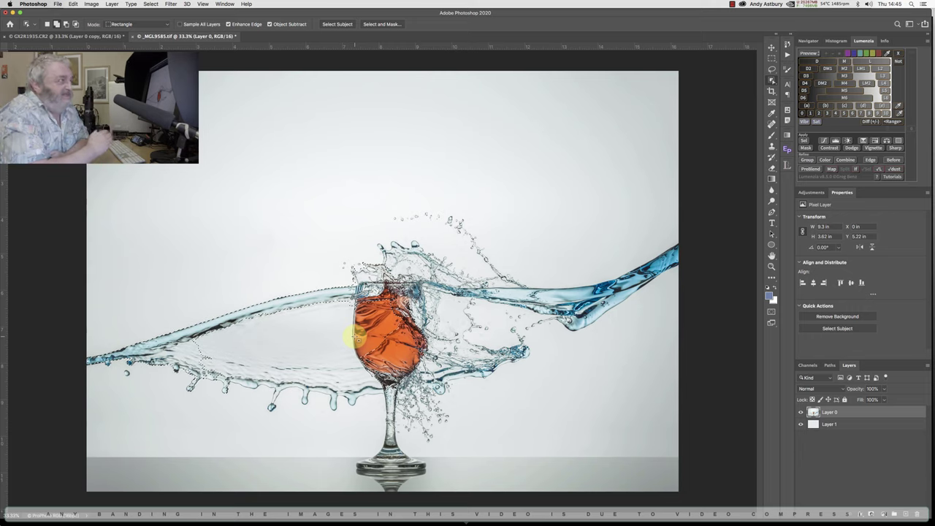
click(264, 113)
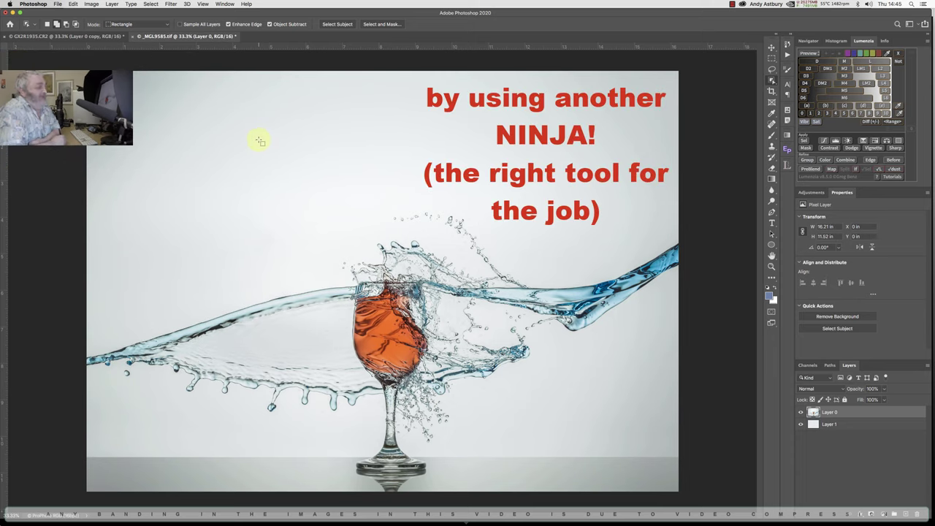
Open Select > Focus Area, previewing the glass and splash at In-Focus Range 3.50
click(151, 4)
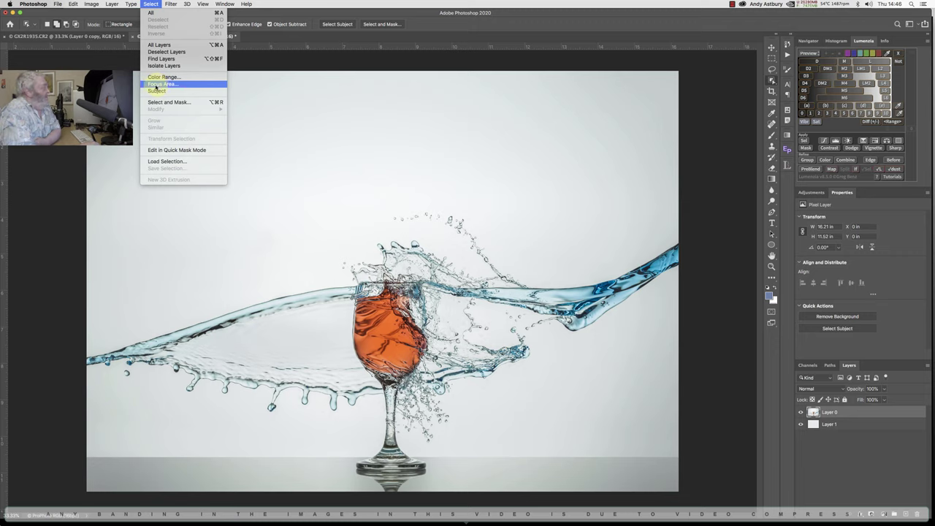
click(157, 84)
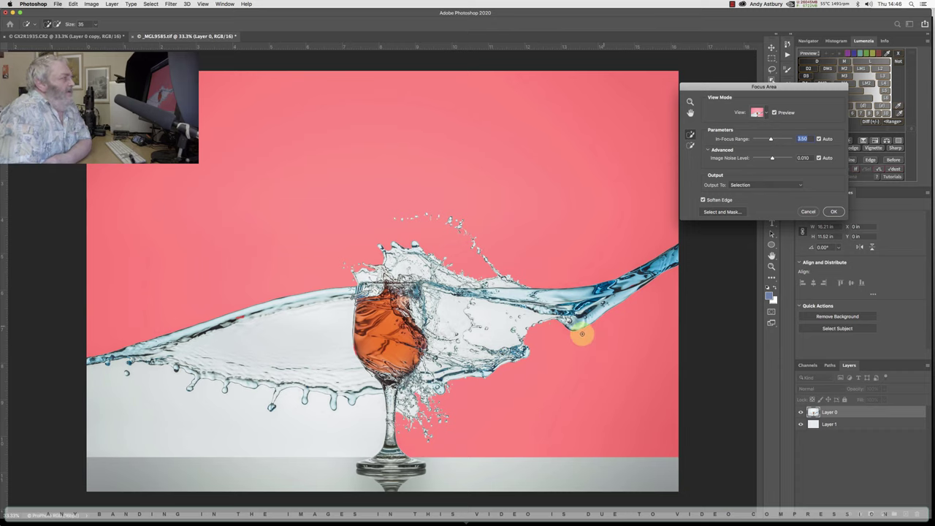
Subtract the background patches beside the glass and inside the splash from the focus area
click(689, 146)
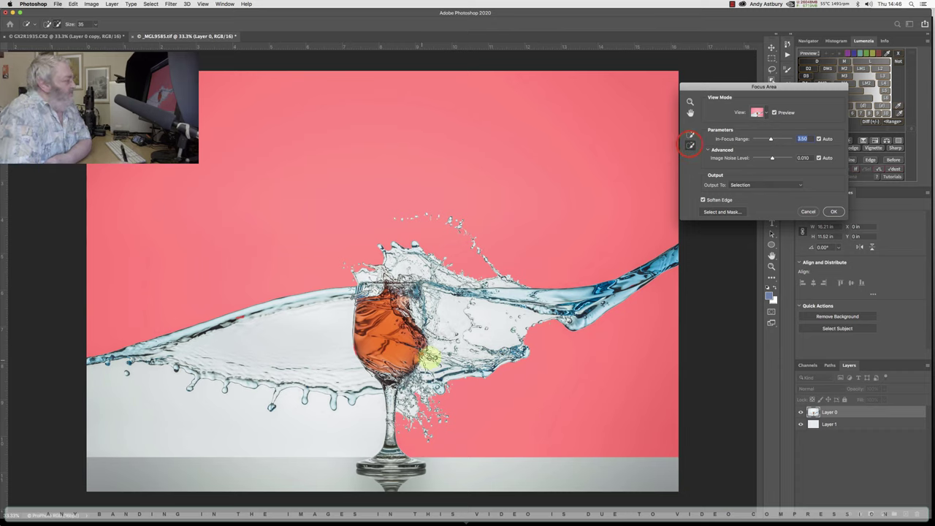
click(312, 421)
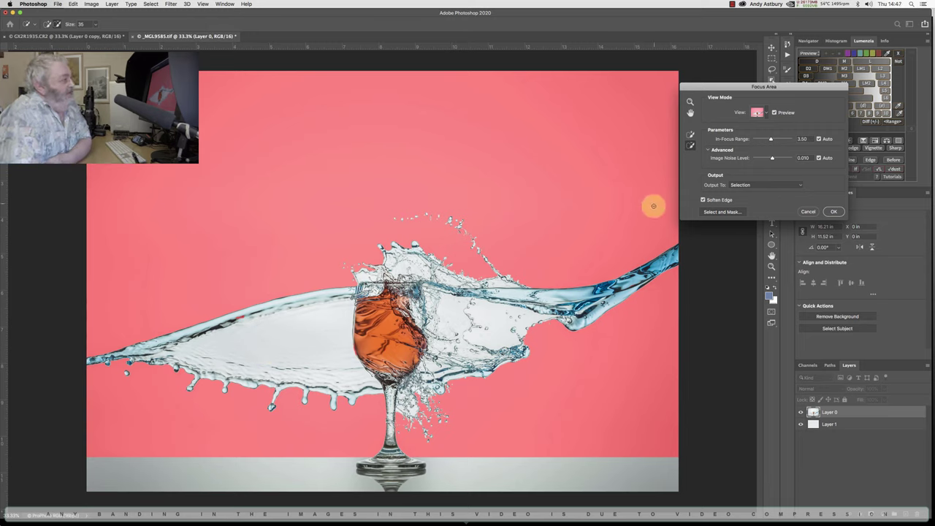
click(488, 314)
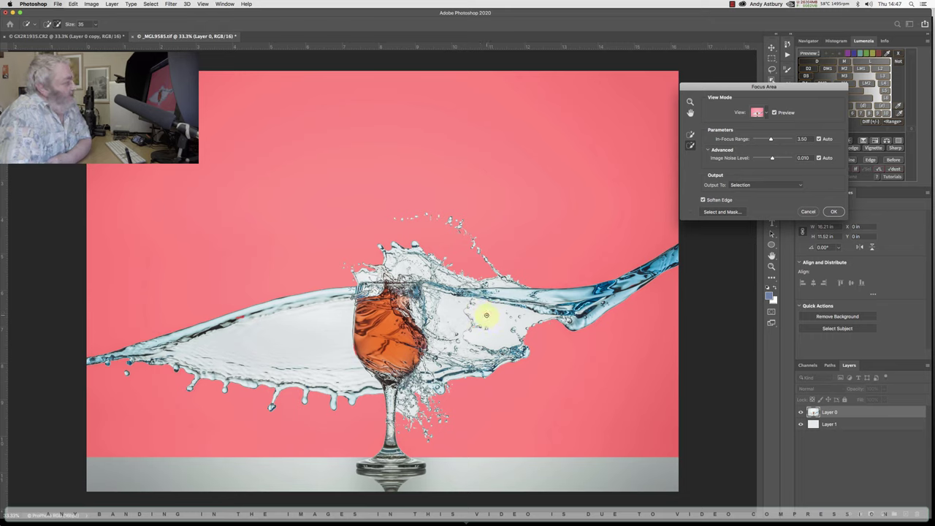
click(486, 315)
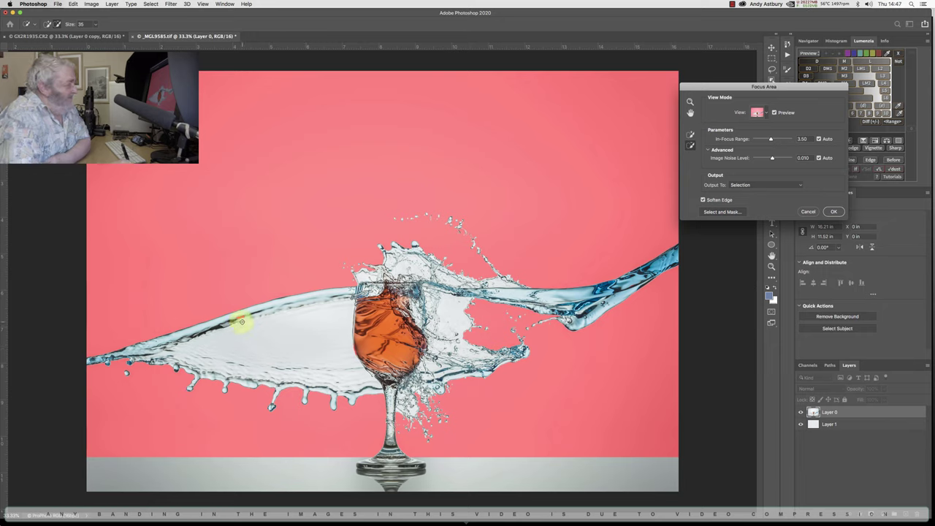
Add the glass edge, the splash edge and the blue splash tail into the focus area
click(690, 134)
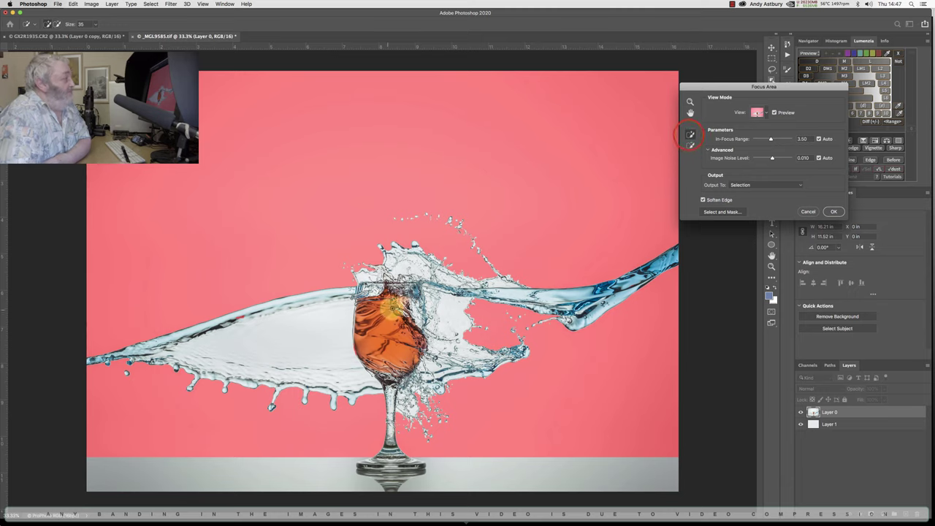
mouse_move(356, 356)
mouse_down()
mouse_move(351, 341)
mouse_move(357, 358)
mouse_up()
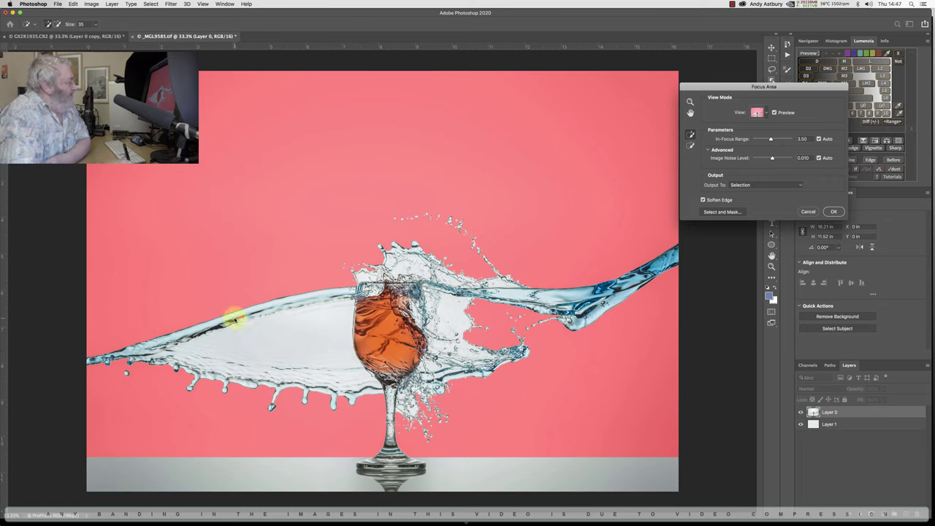
drag(234, 319, 235, 318)
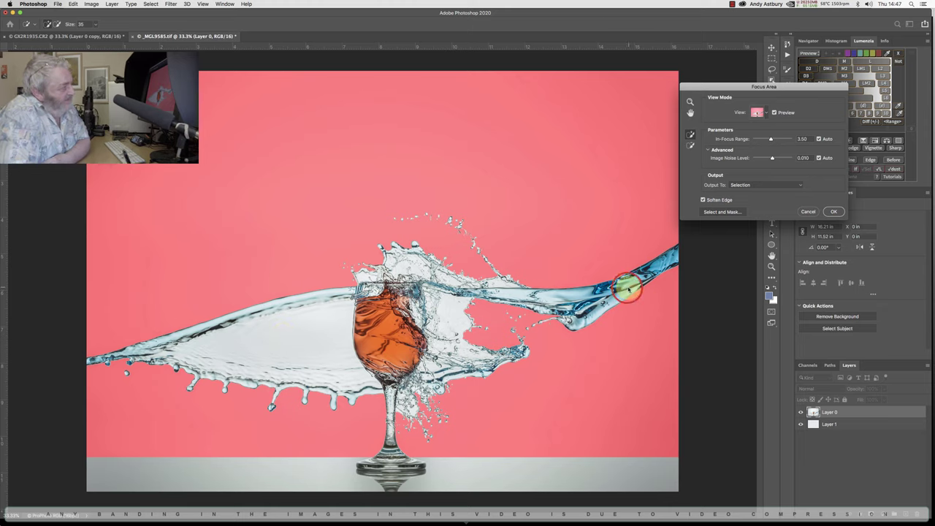
drag(629, 288, 605, 288)
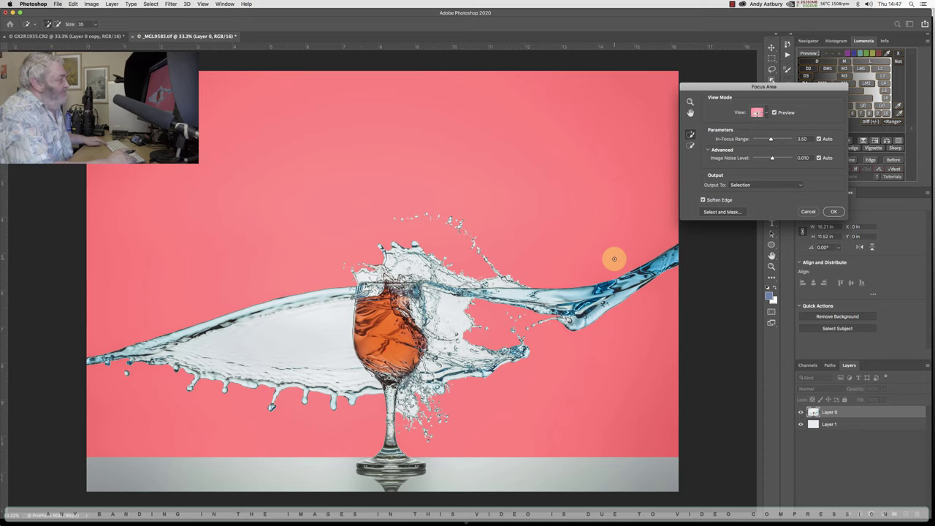
Zoom to 300% and pan along the upper edge of the left splash sheet
scroll(613, 259, up, 6)
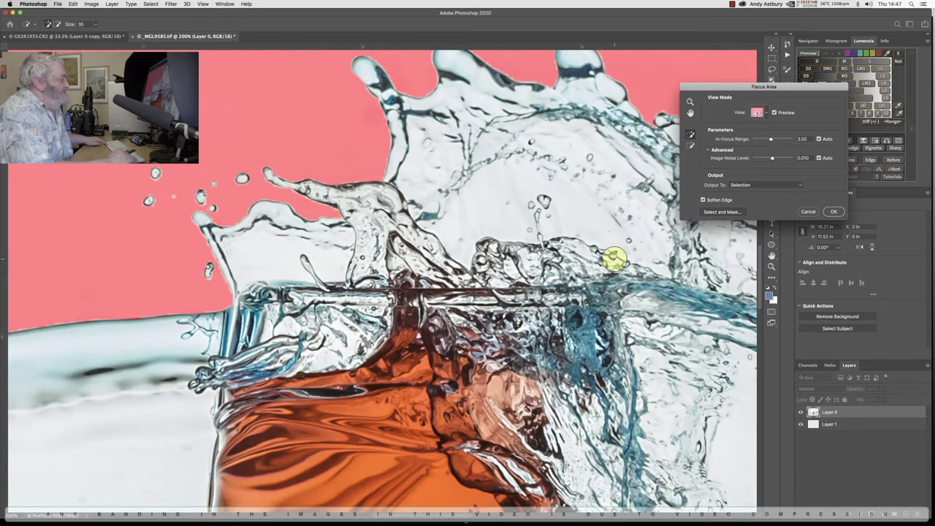
scroll(614, 258, up, 2)
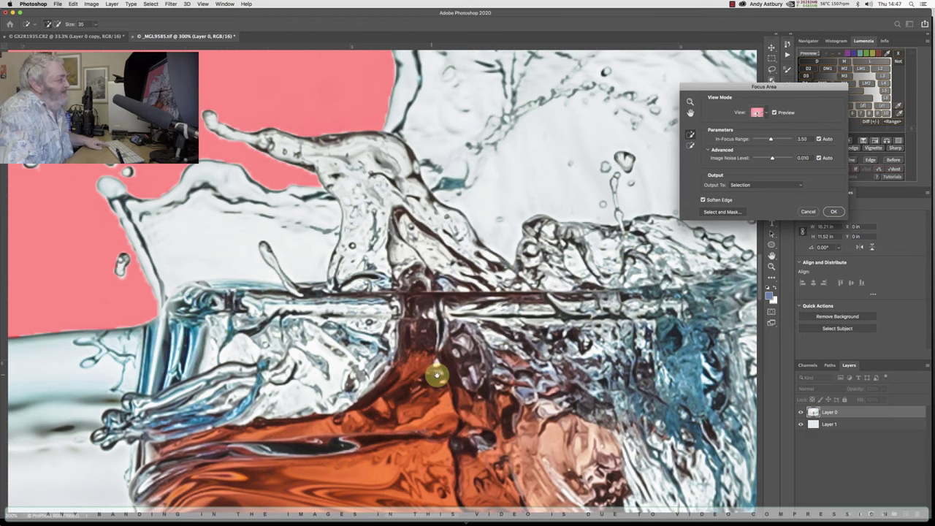
drag(316, 398, 365, 378)
drag(313, 397, 455, 355)
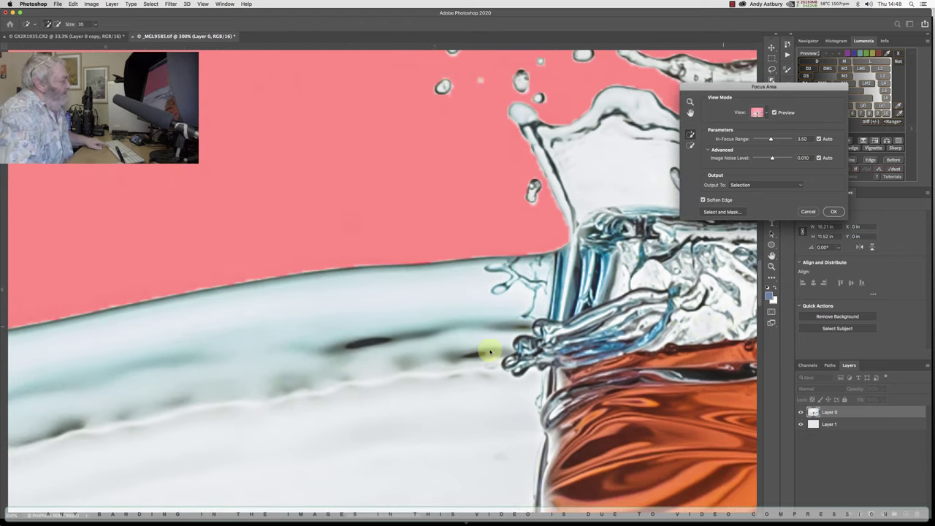
drag(302, 370, 564, 351)
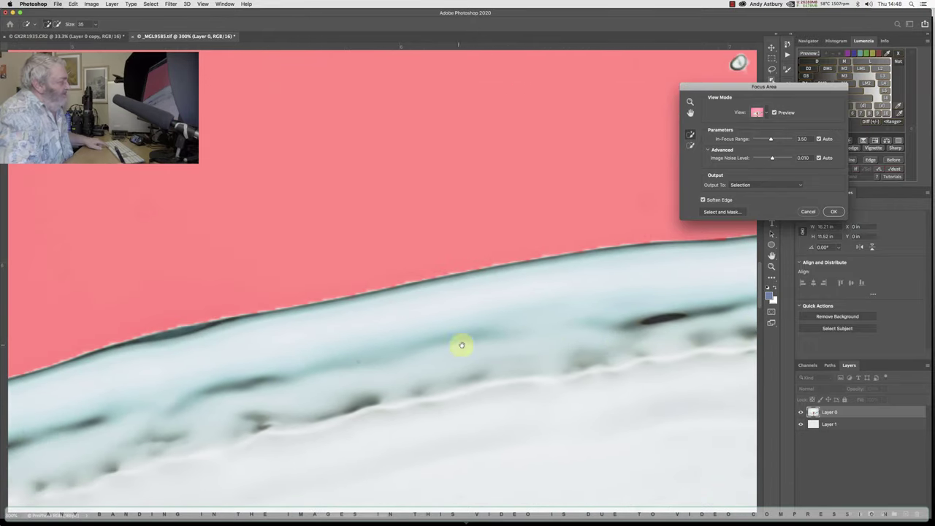
drag(444, 338, 465, 337)
drag(617, 245, 639, 242)
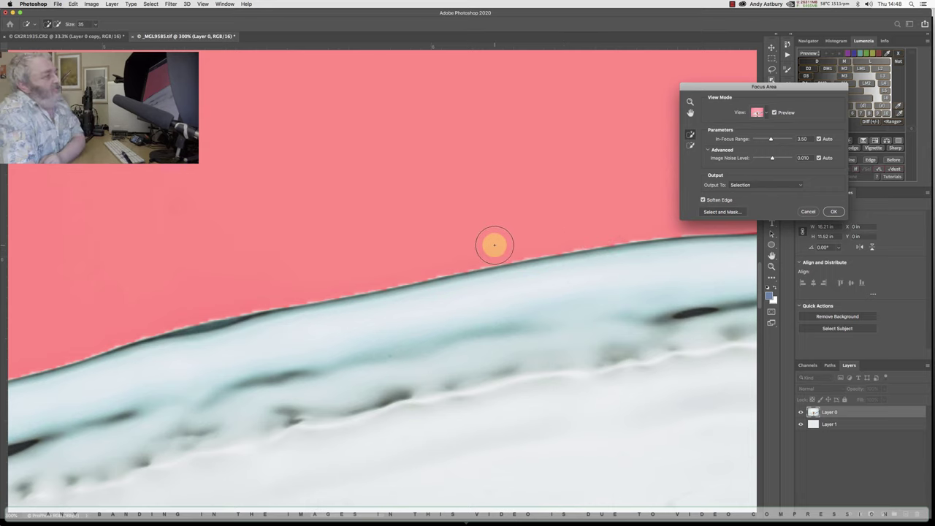
Compare Soften Edge off and on, then send the focus selection to Select and Mask
click(704, 200)
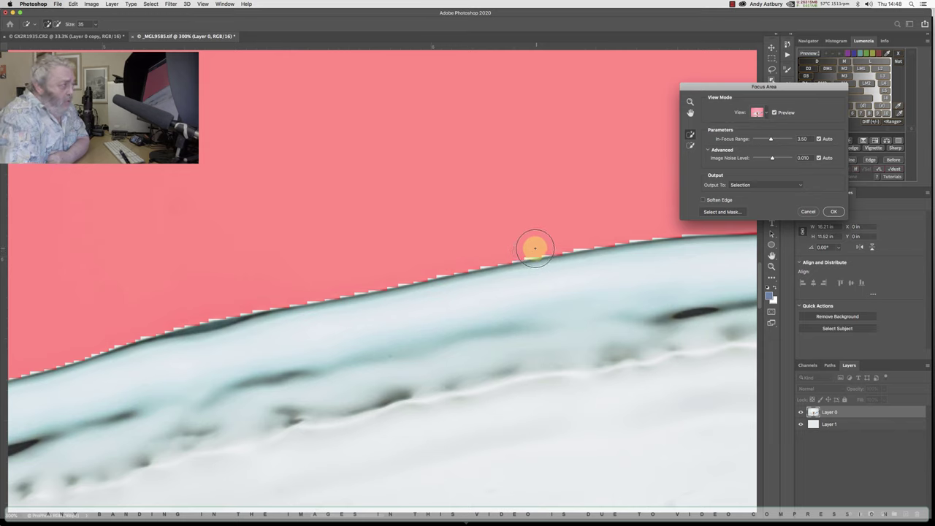
click(704, 200)
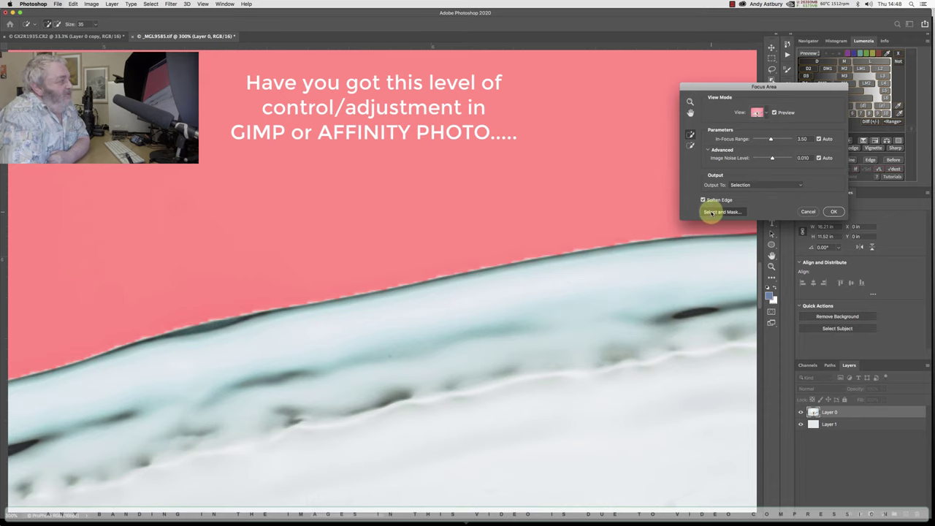
click(708, 212)
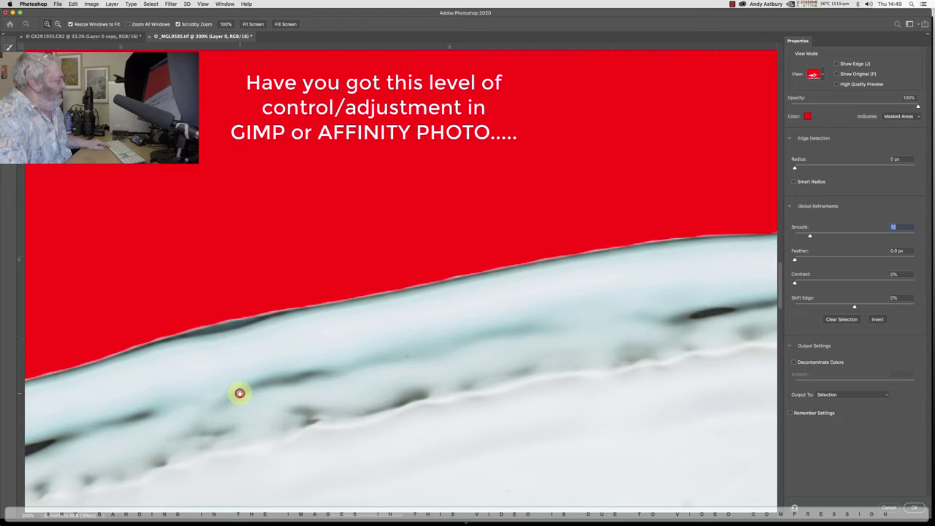
Zoom in on the splash edge, set Shift Edge to -5%, and accept the refinement
drag(240, 393, 555, 307)
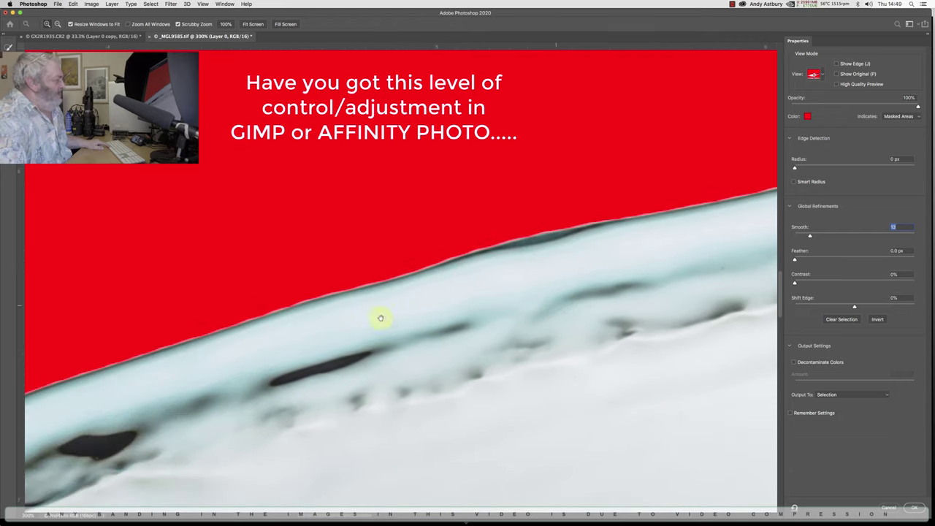
drag(153, 469, 758, 266)
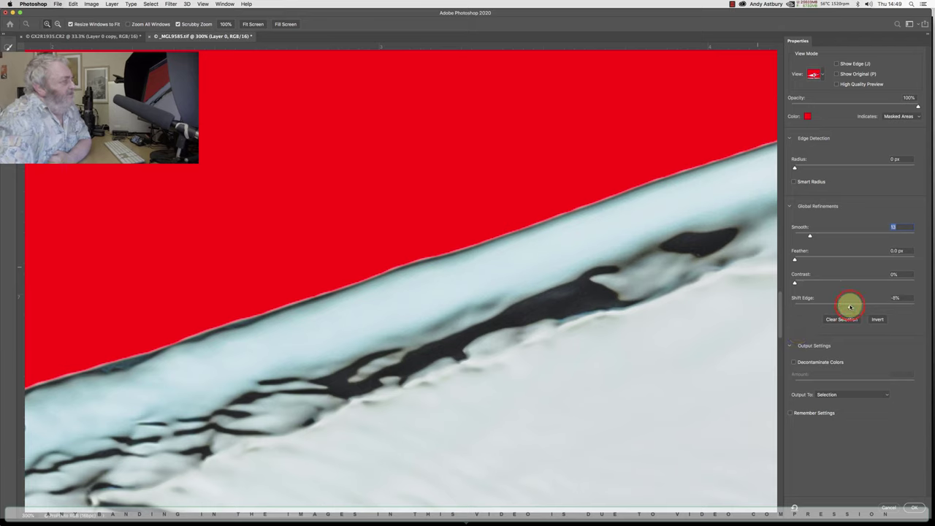
click(850, 306)
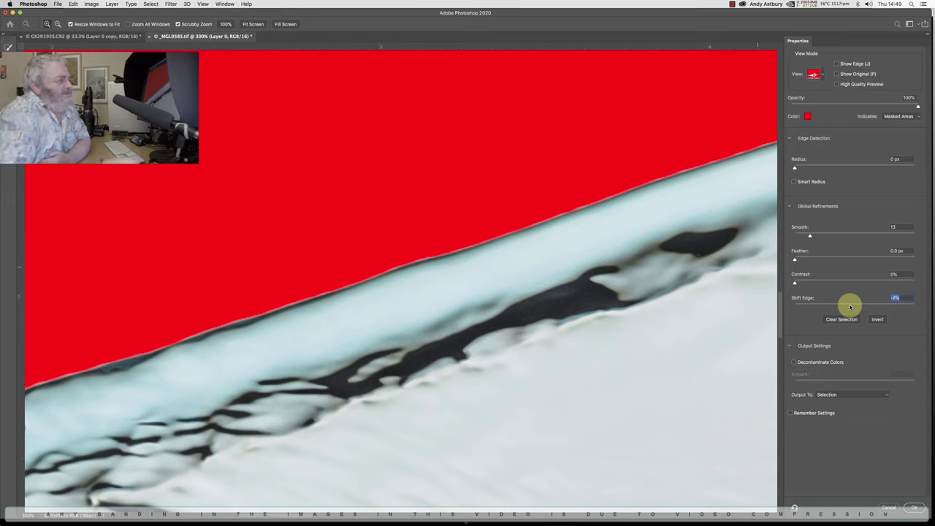
key(Up)
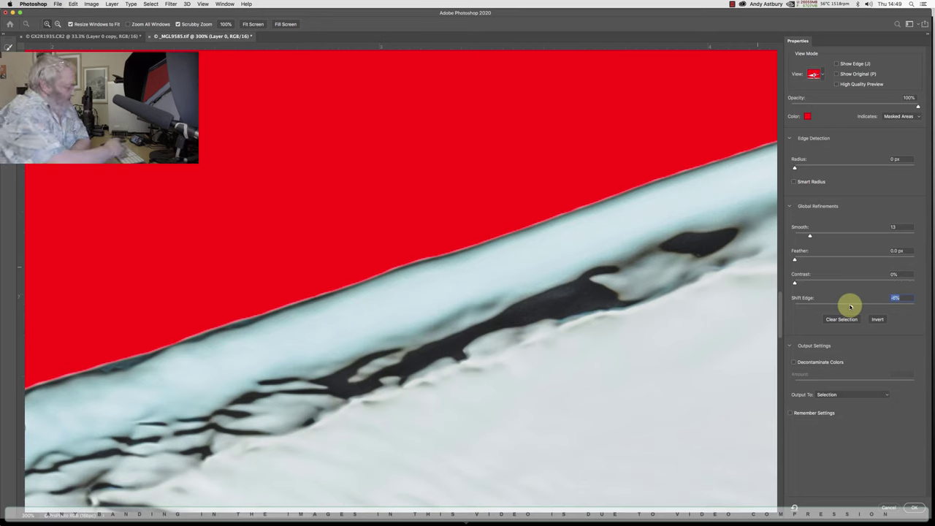
key(Up)
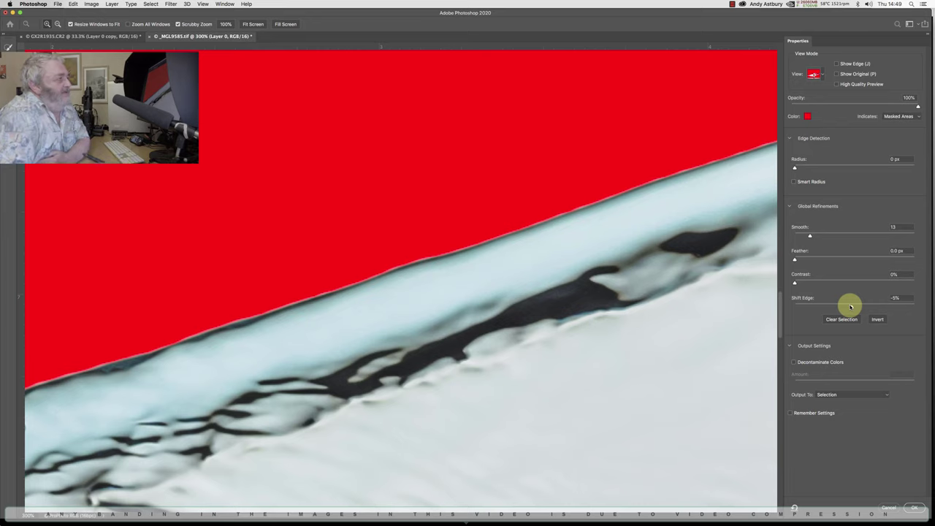
click(910, 507)
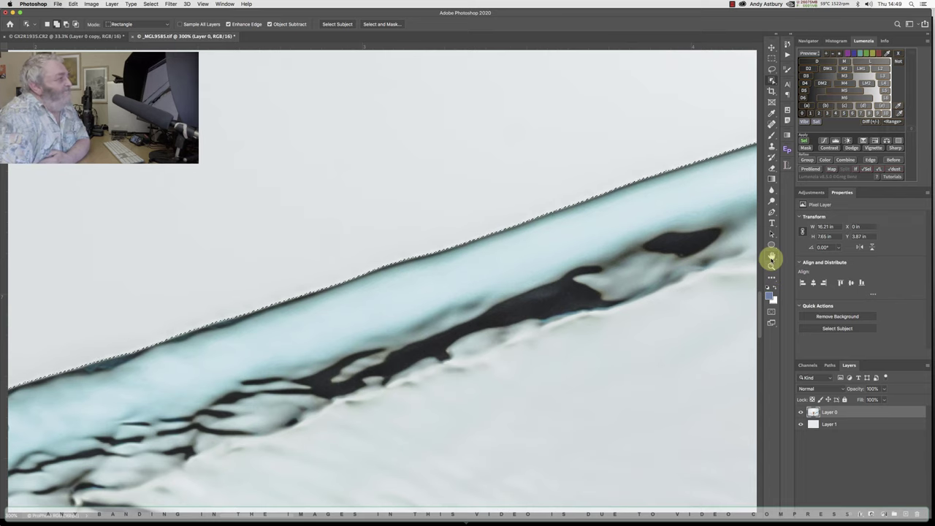
Fit the whole wine-glass splash image in the window, keeping the refined selection active
double_click(771, 258)
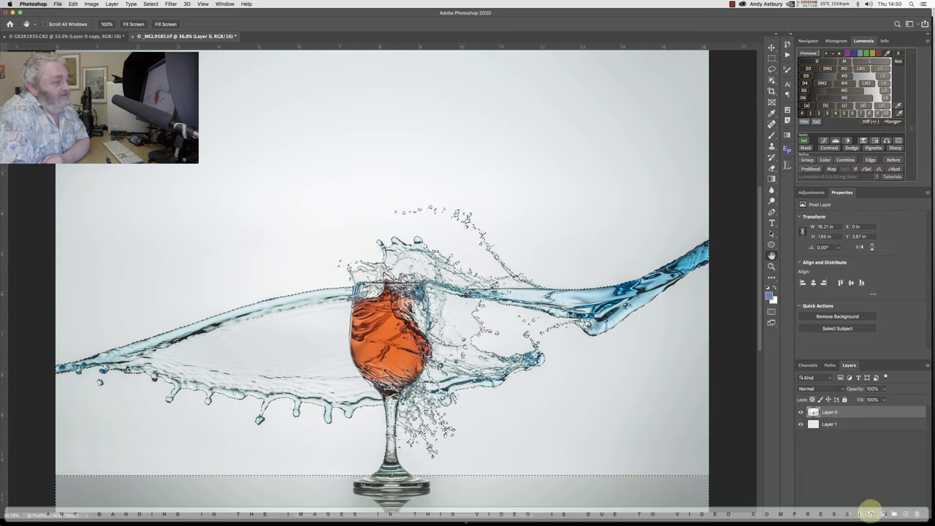
Turn the selection into a Layer 0 mask, check it against Layer 1, then preview Lumenzia L3
click(871, 514)
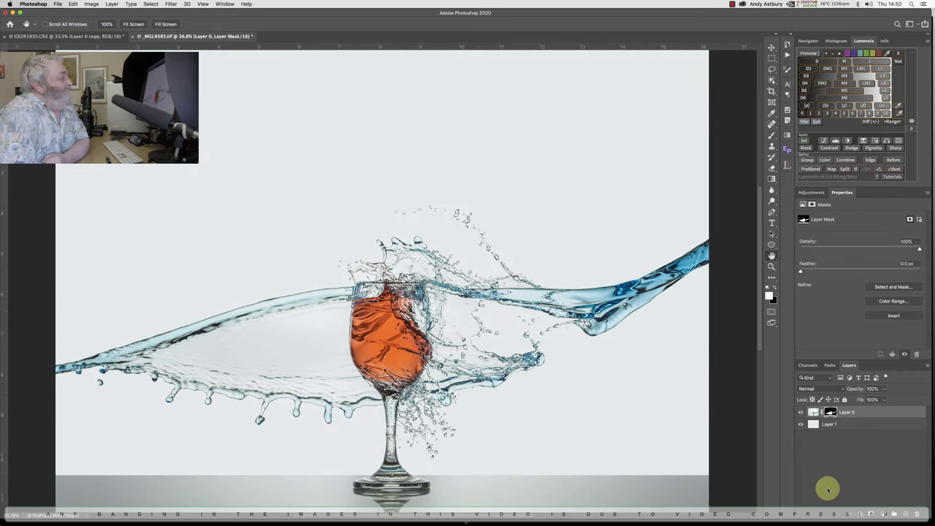
click(800, 424)
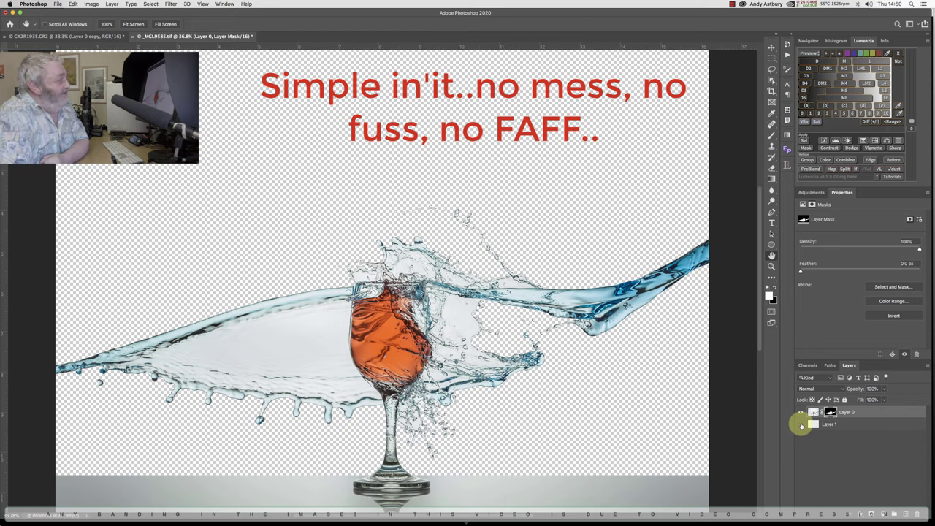
click(801, 425)
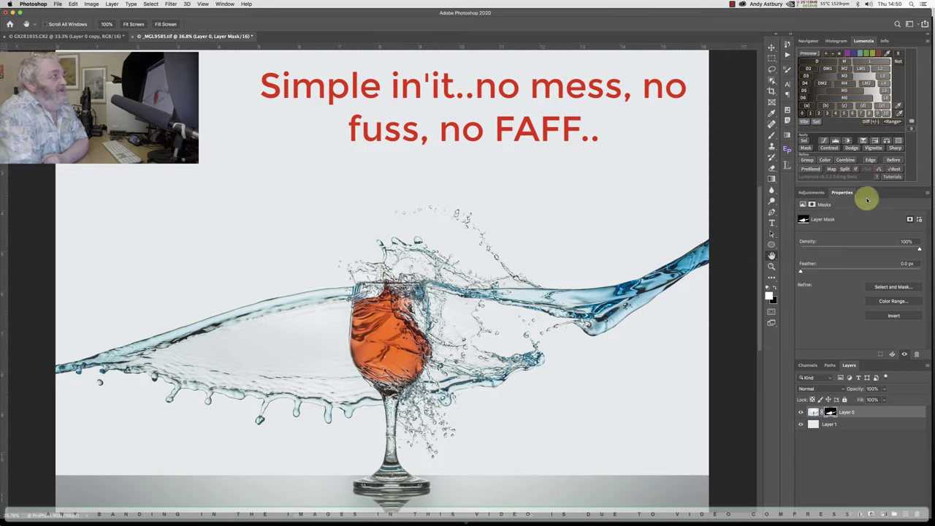
click(883, 77)
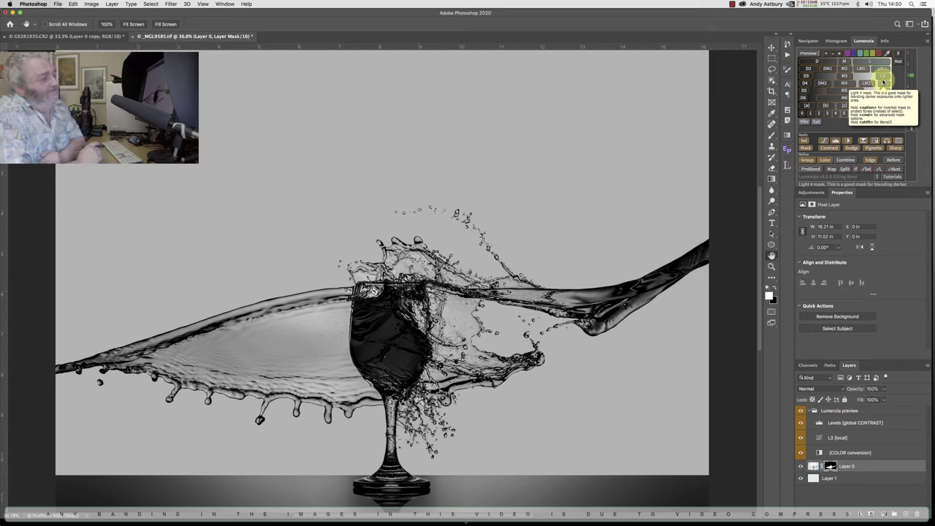
Compare Layer 0 with its mask disabled and re-enabled, then clear the Lumenzia preview
click(831, 467)
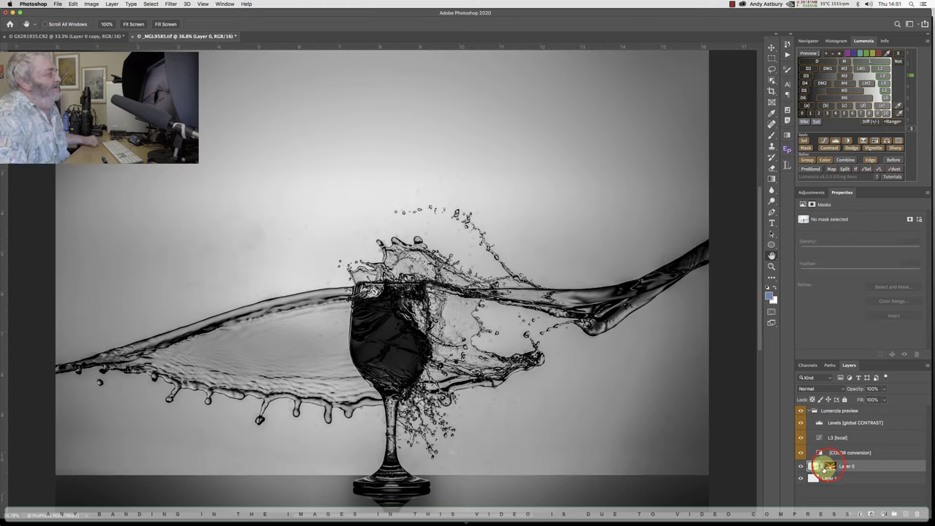
click(817, 468)
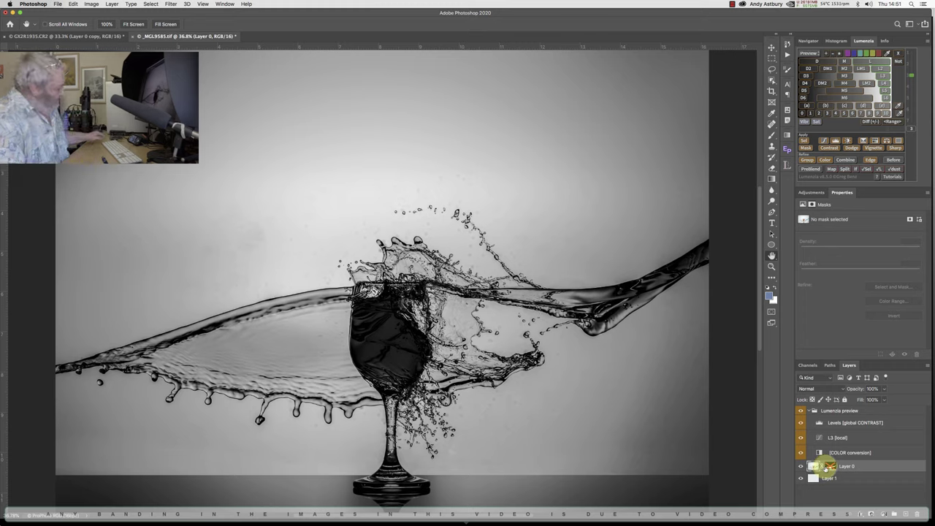
shift+click(831, 467)
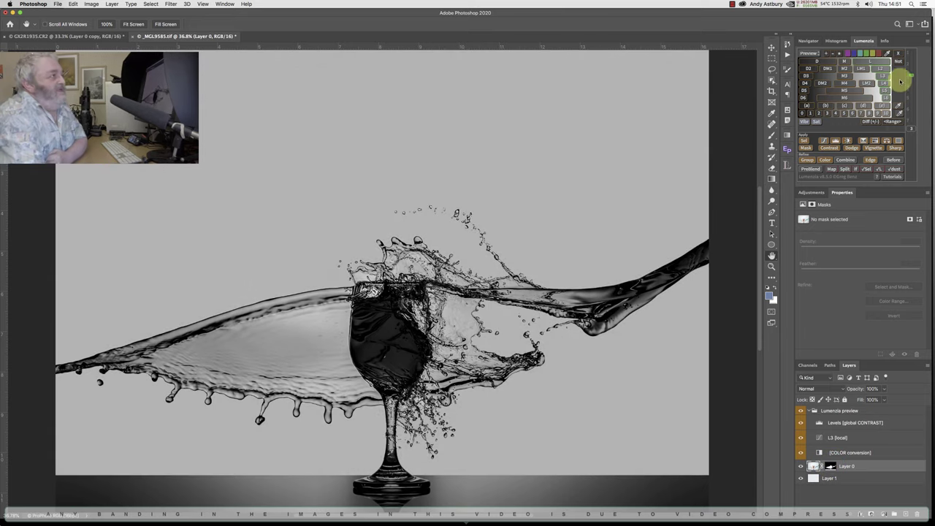
click(898, 55)
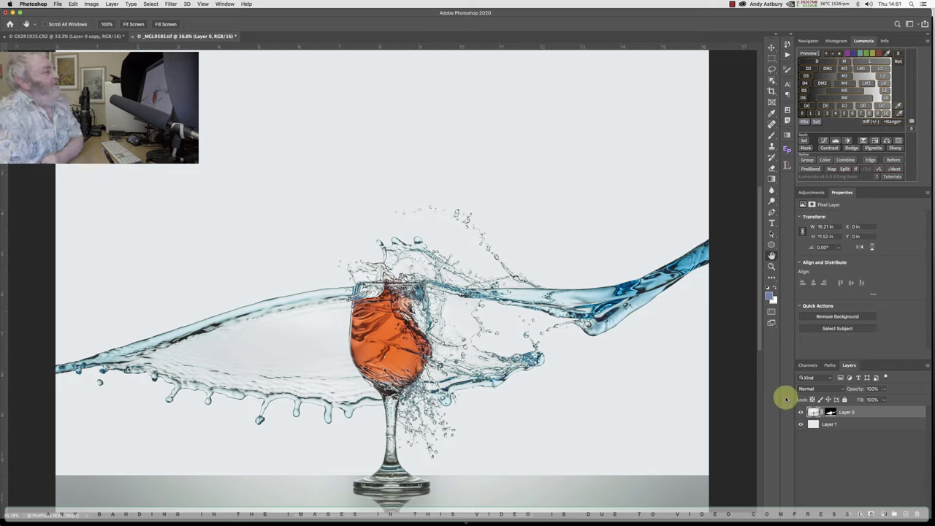
Save the image as _MGL9585-Edit-2.tif and bring Lightroom Classic to the front
click(57, 5)
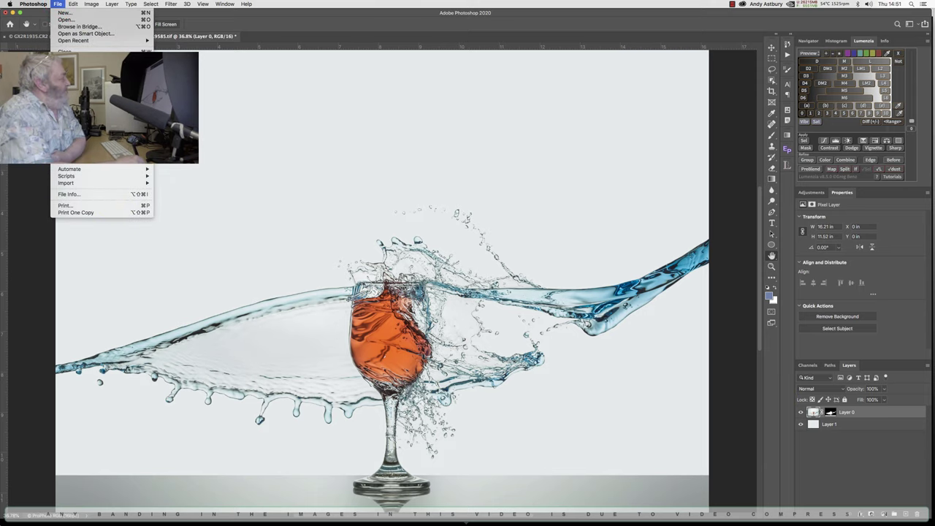
click(70, 80)
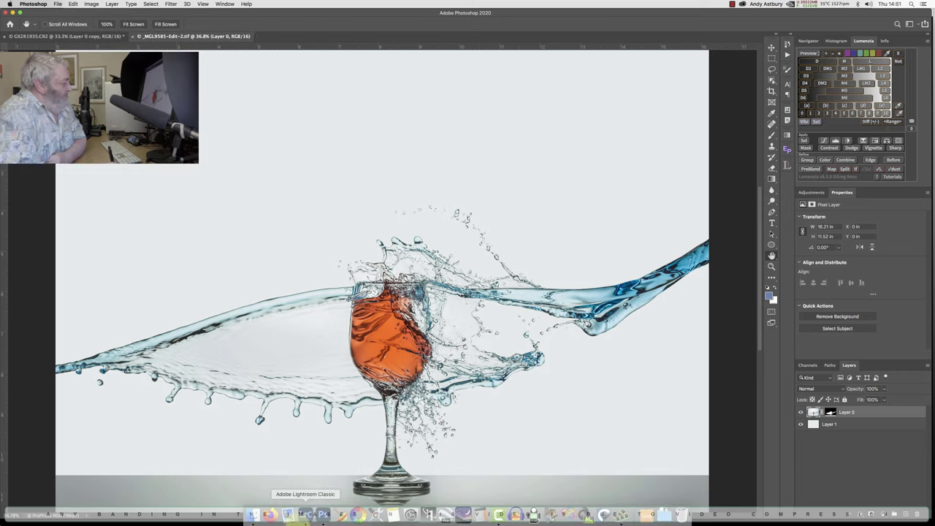
click(305, 516)
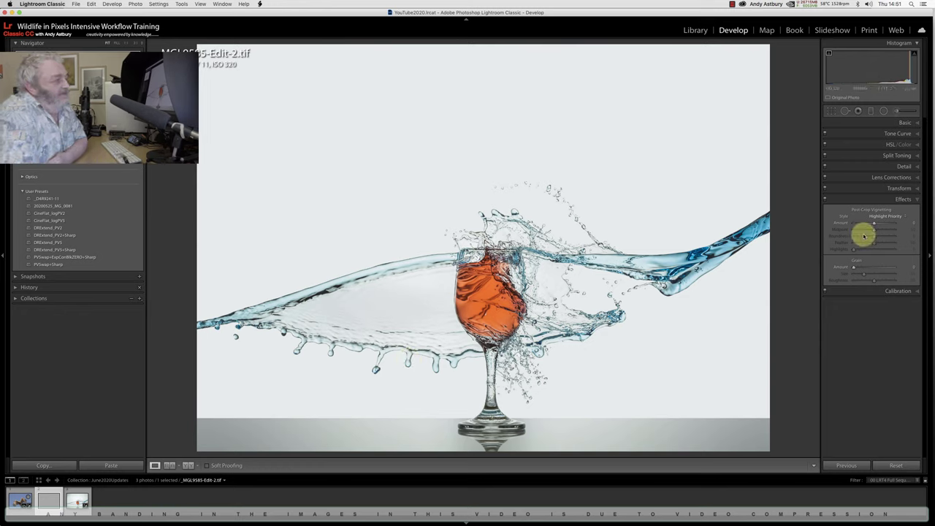
Add a negative-amount post-crop vignette with Feather 100 to softly darken the corners
drag(873, 224, 841, 229)
click(842, 228)
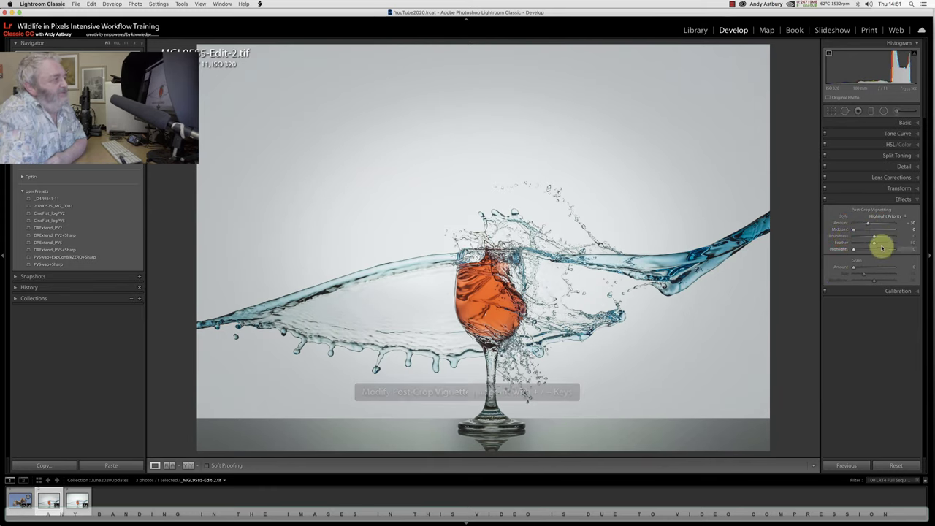
drag(876, 242, 900, 246)
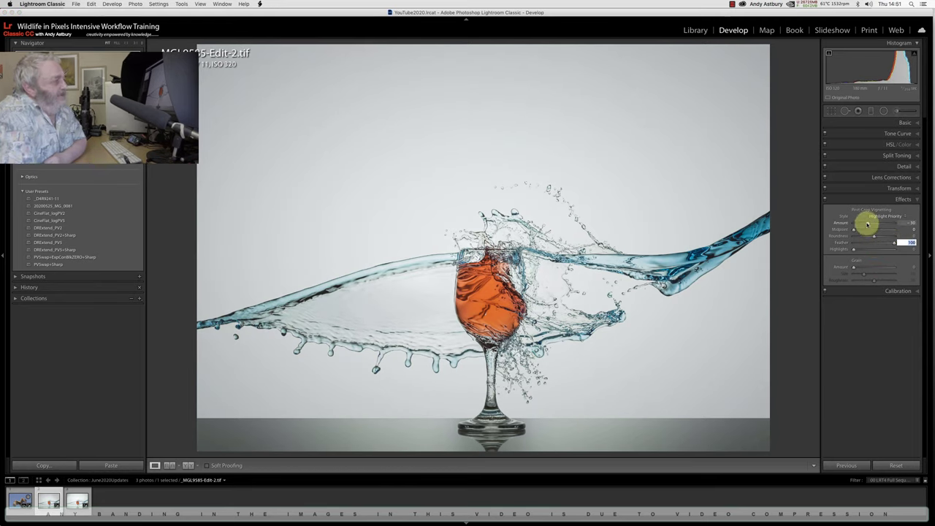
drag(867, 224, 866, 224)
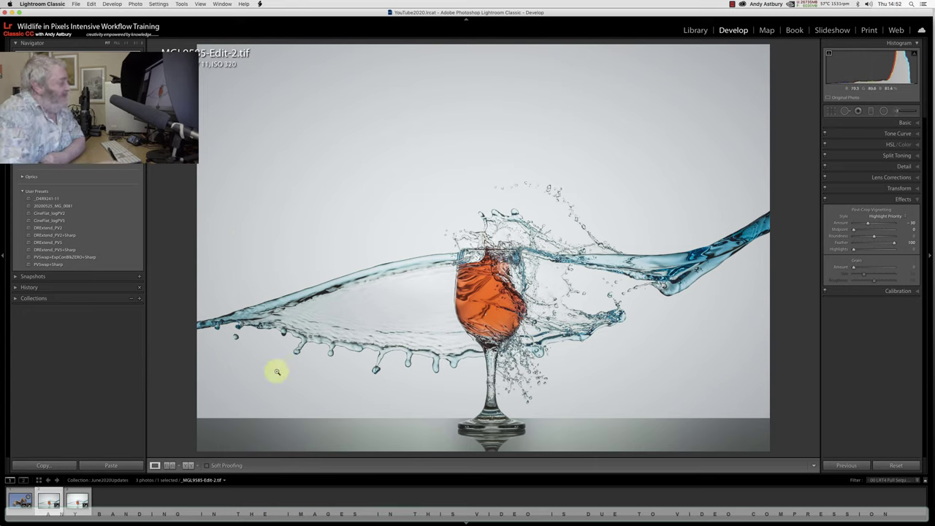
click(75, 504)
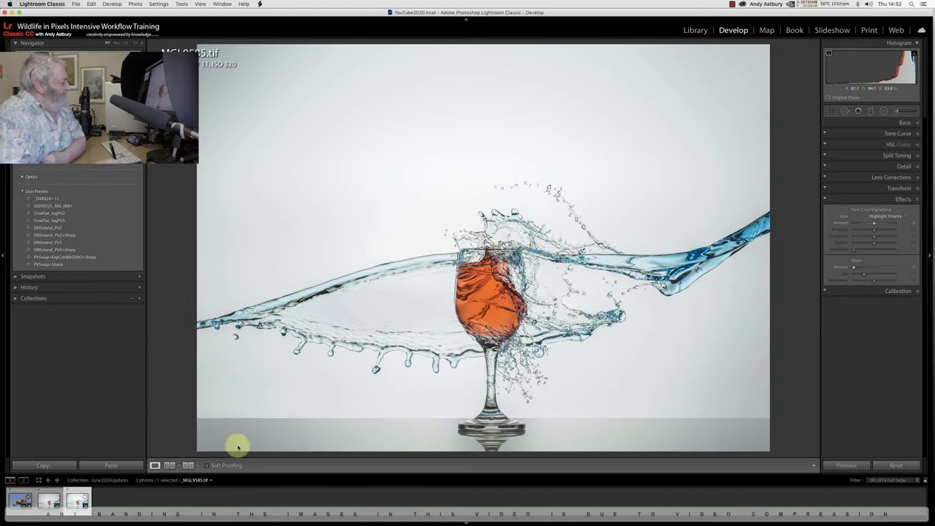
click(48, 501)
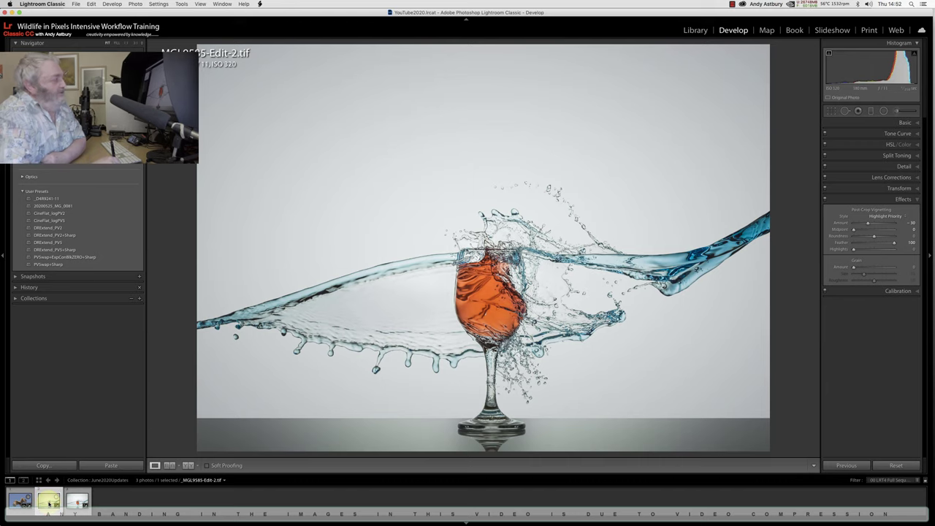
click(77, 501)
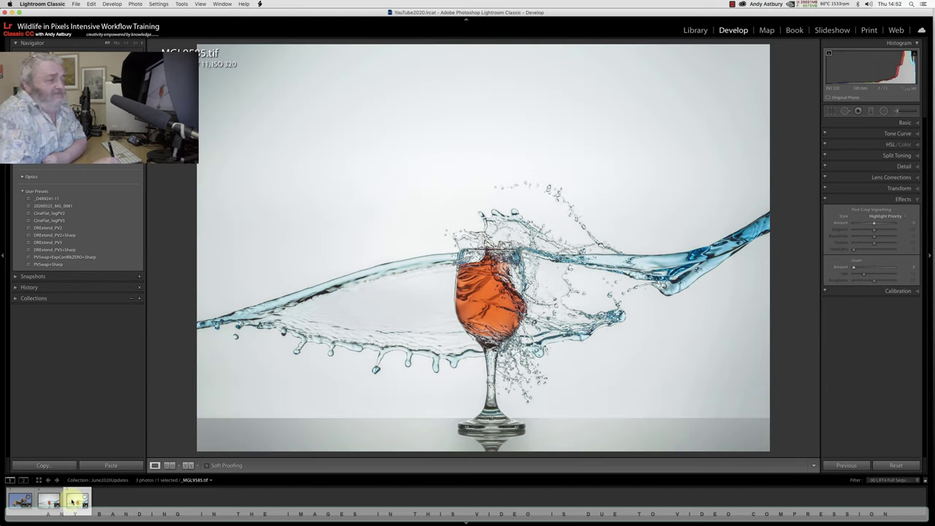
click(48, 501)
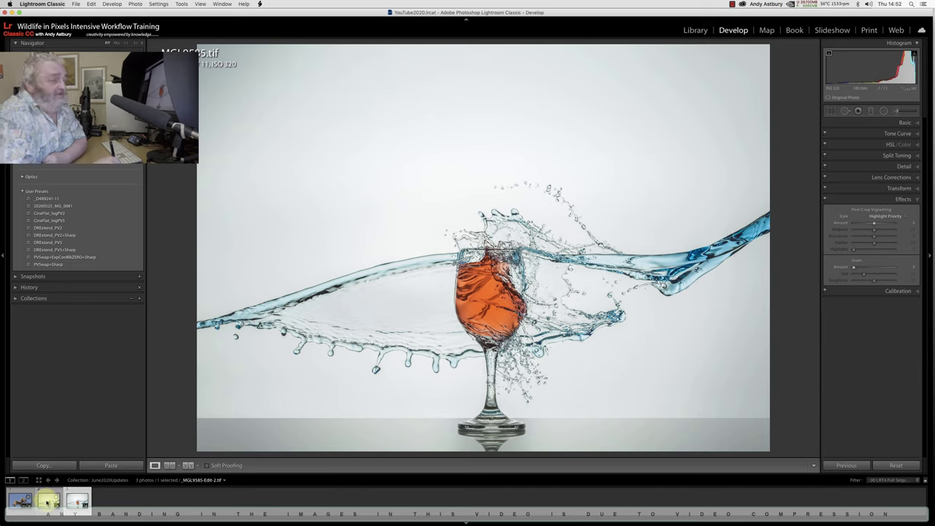
click(46, 503)
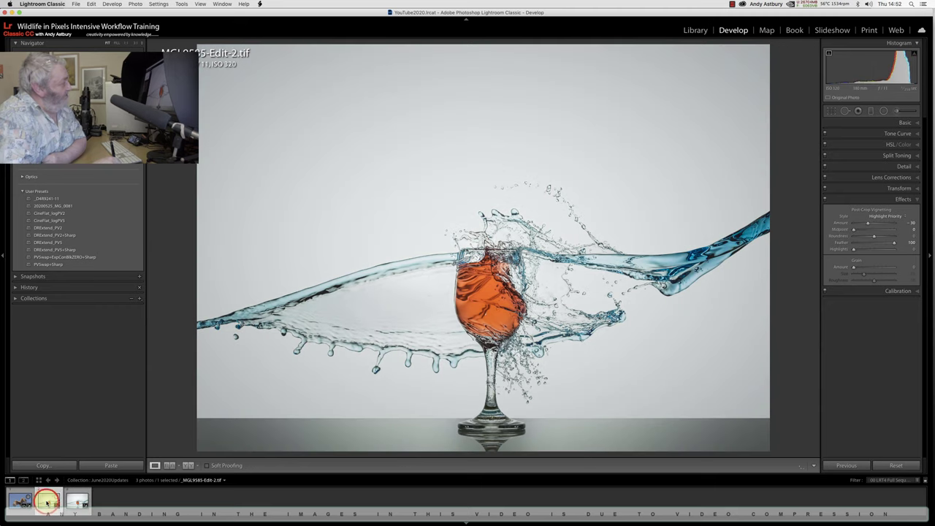